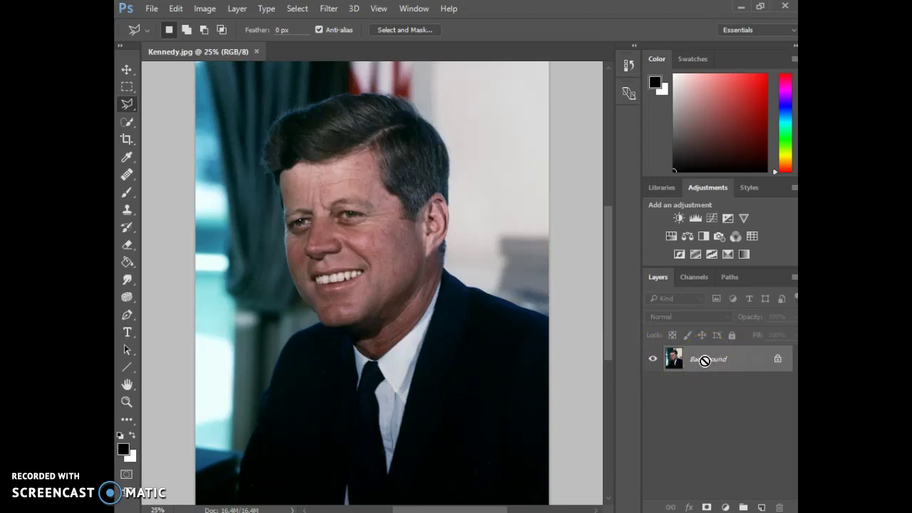
- Duplicate the Background layer of the portrait and keep the copy active for editing
{"action": "key", "text": "ctrl+j"}
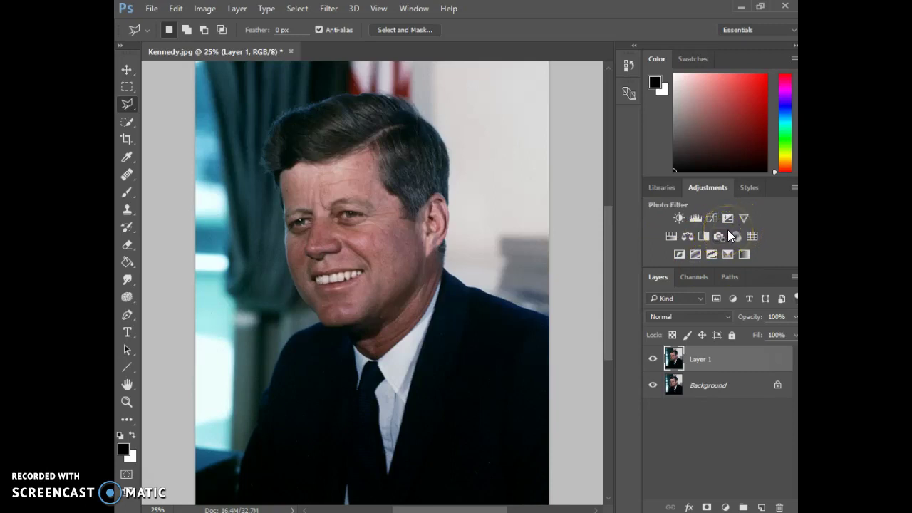
{"action": "left_click", "coordinate": [726, 361]}
{"action": "left_click", "coordinate": [715, 366]}
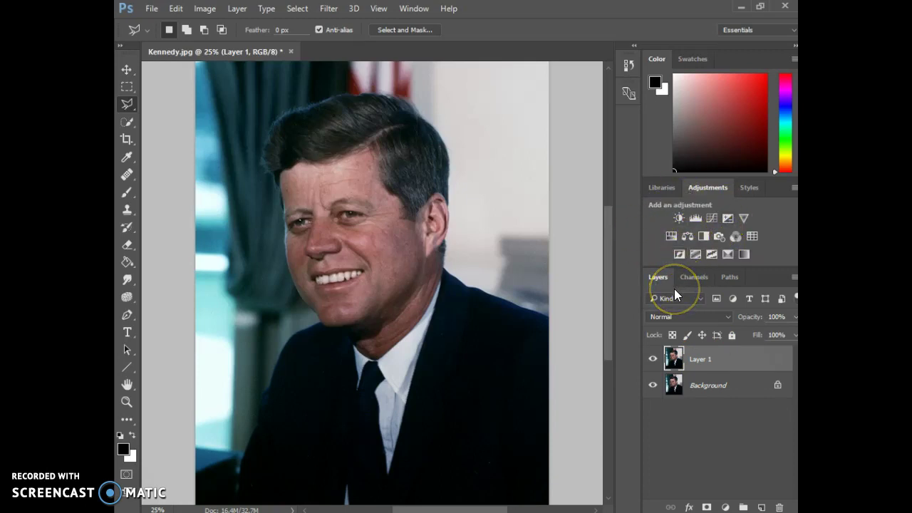
- Open the Levels adjustment for Layer 1 and apply the automatic tonal correction
{"action": "left_click", "coordinate": [205, 9]}
{"action": "mouse_move", "coordinate": [235, 46]}
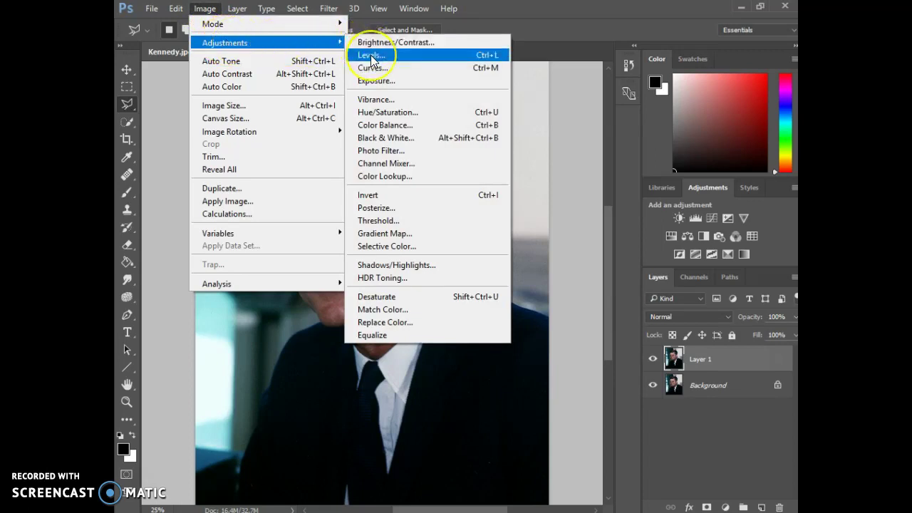
{"action": "left_click", "coordinate": [370, 55]}
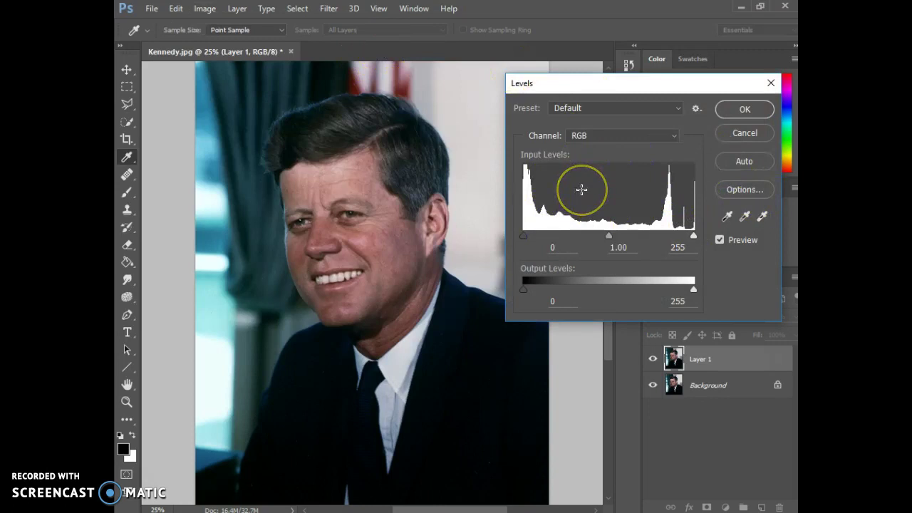
{"action": "mouse_move", "coordinate": [607, 83]}
{"action": "left_mouse_down"}
{"action": "mouse_move", "coordinate": [434, 155]}
{"action": "mouse_move", "coordinate": [603, 119]}
{"action": "mouse_move", "coordinate": [595, 82]}
{"action": "left_mouse_up"}
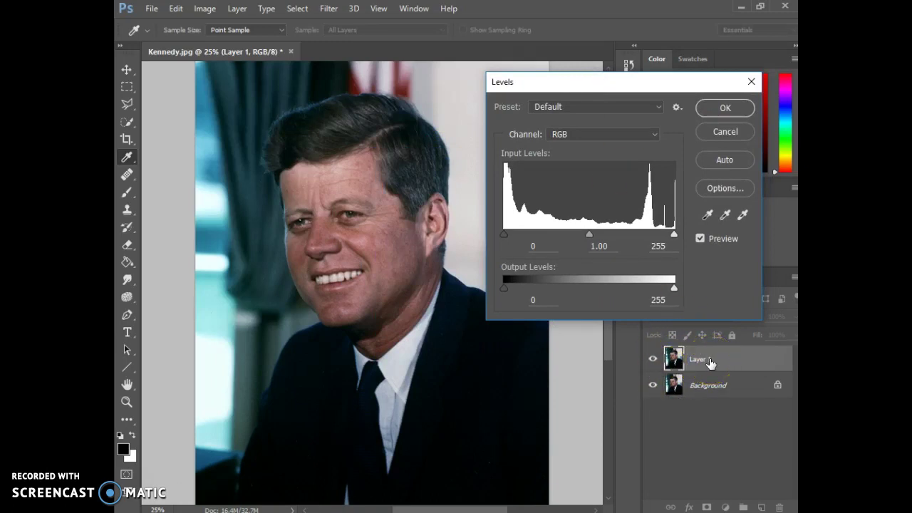
{"action": "left_click", "coordinate": [716, 161]}
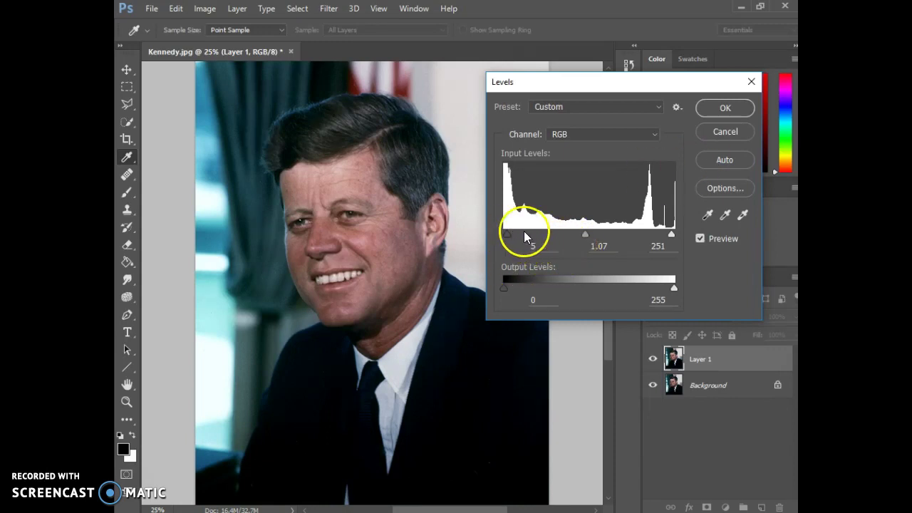
- Set the RGB input levels to 30, 1.57 and 241 and apply the Levels adjustment to Layer 1
{"action": "left_click_drag", "start_coordinate": [583, 233], "coordinate": [574, 235]}
{"action": "left_click_drag", "start_coordinate": [507, 235], "coordinate": [516, 236]}
{"action": "mouse_move", "coordinate": [671, 235]}
{"action": "left_mouse_down"}
{"action": "mouse_move", "coordinate": [658, 241]}
{"action": "mouse_move", "coordinate": [665, 238]}
{"action": "left_mouse_up"}
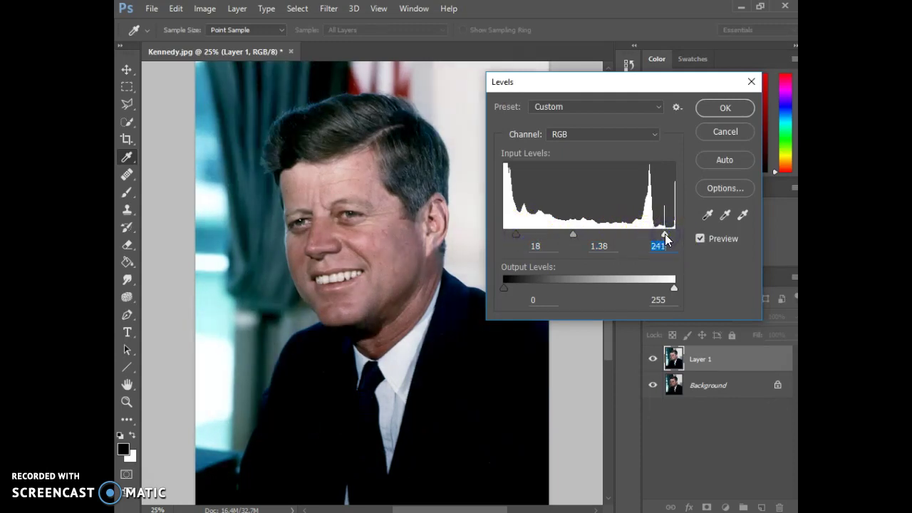
{"action": "left_click_drag", "start_coordinate": [573, 234], "coordinate": [524, 239]}
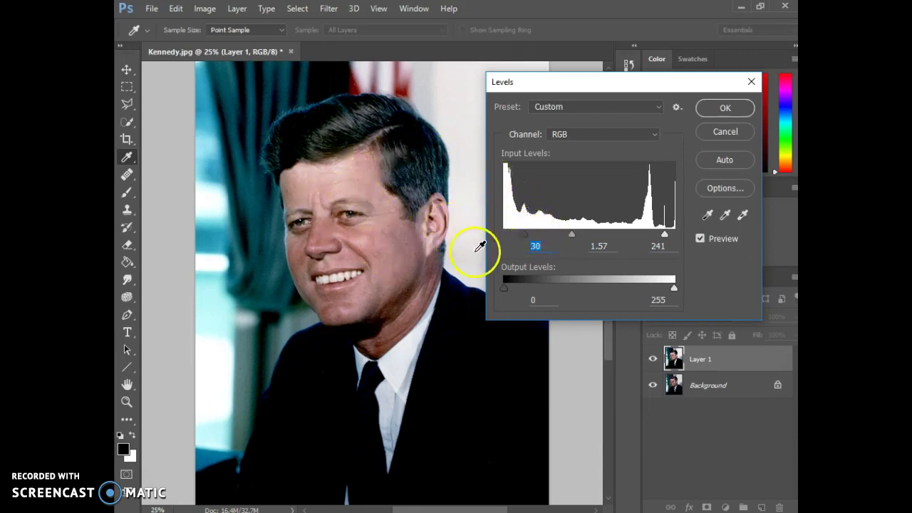
{"action": "left_click", "coordinate": [727, 109]}
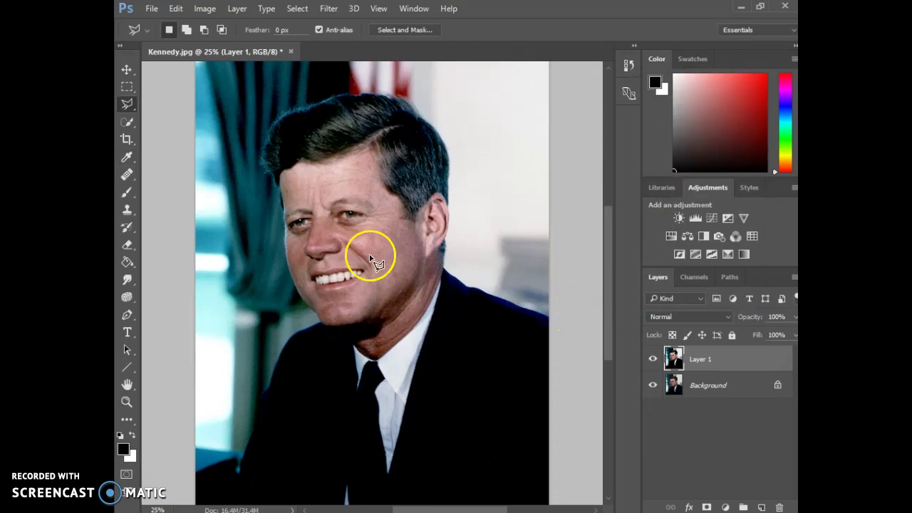
- Apply a Hue/Saturation adjustment to Layer 1 with hue -1 and saturation +10
{"action": "left_click", "coordinate": [204, 8]}
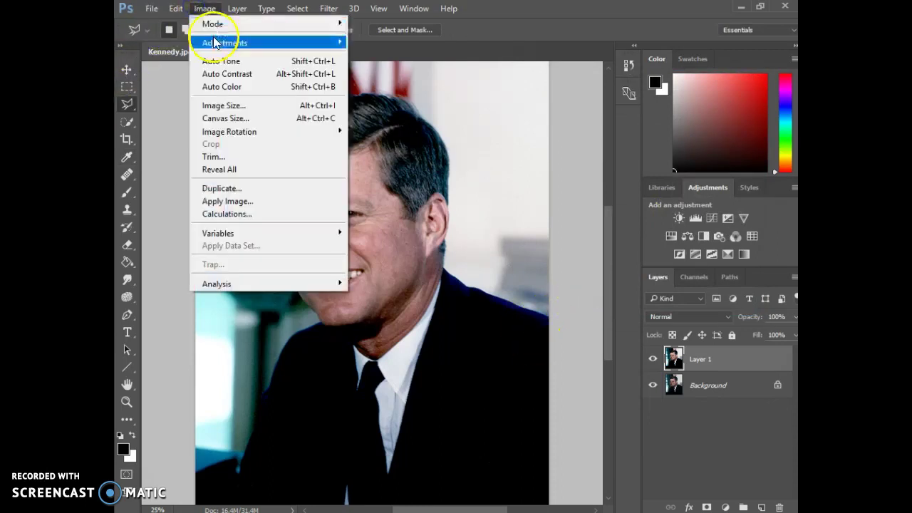
{"action": "mouse_move", "coordinate": [246, 45]}
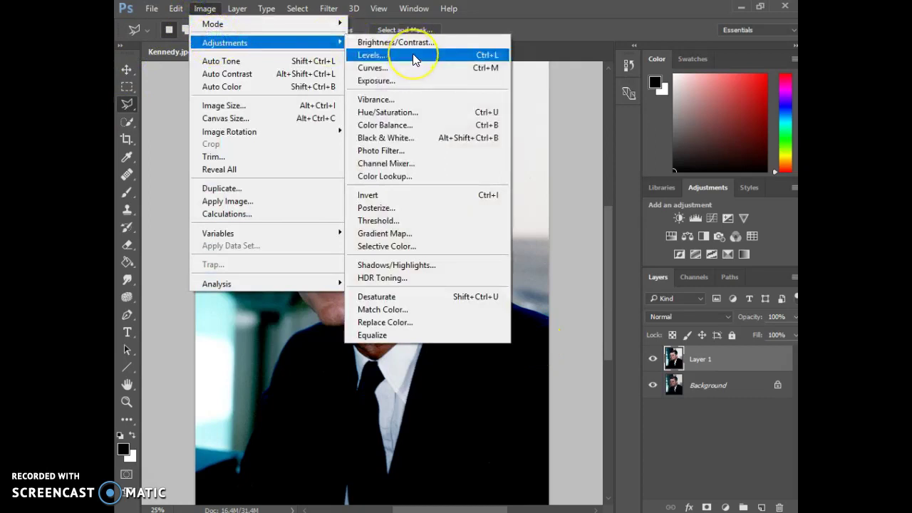
{"action": "left_click", "coordinate": [415, 114]}
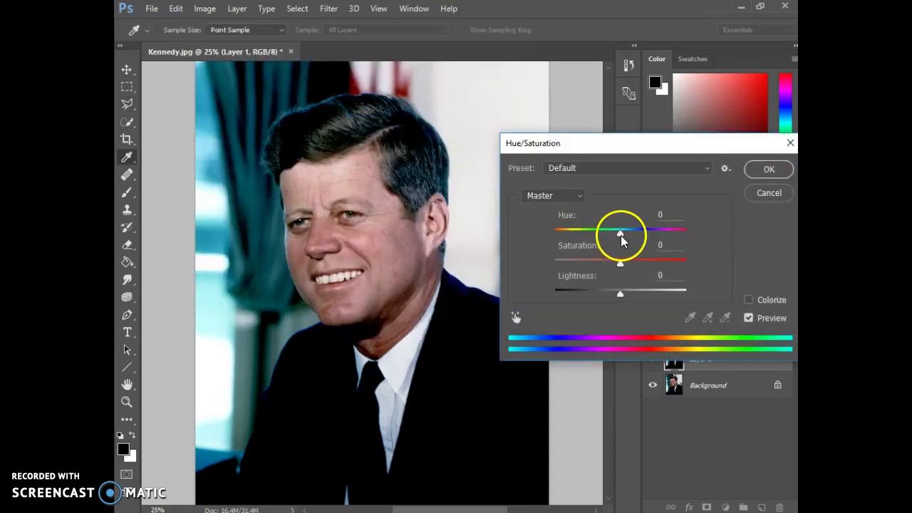
{"action": "mouse_move", "coordinate": [621, 235]}
{"action": "left_mouse_down"}
{"action": "mouse_move", "coordinate": [610, 235]}
{"action": "mouse_move", "coordinate": [664, 240]}
{"action": "mouse_move", "coordinate": [621, 239]}
{"action": "left_mouse_up"}
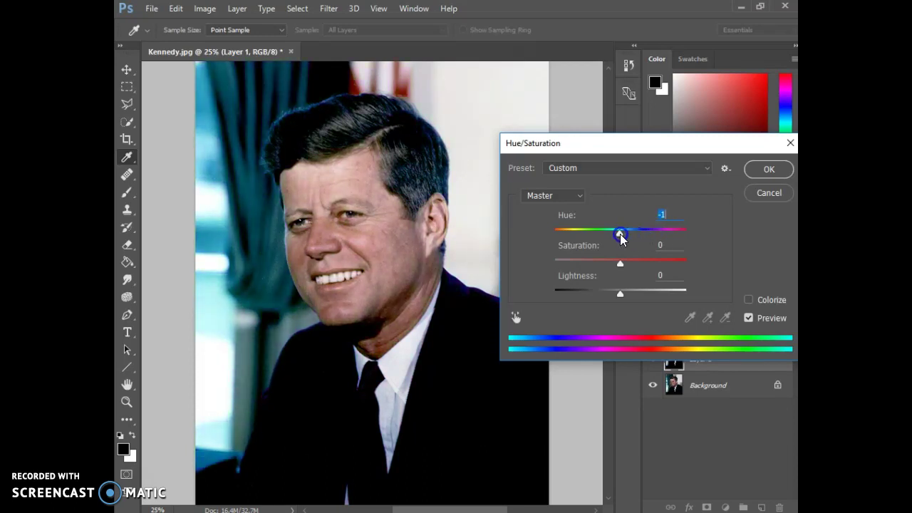
{"action": "left_click_drag", "start_coordinate": [629, 290], "coordinate": [626, 295]}
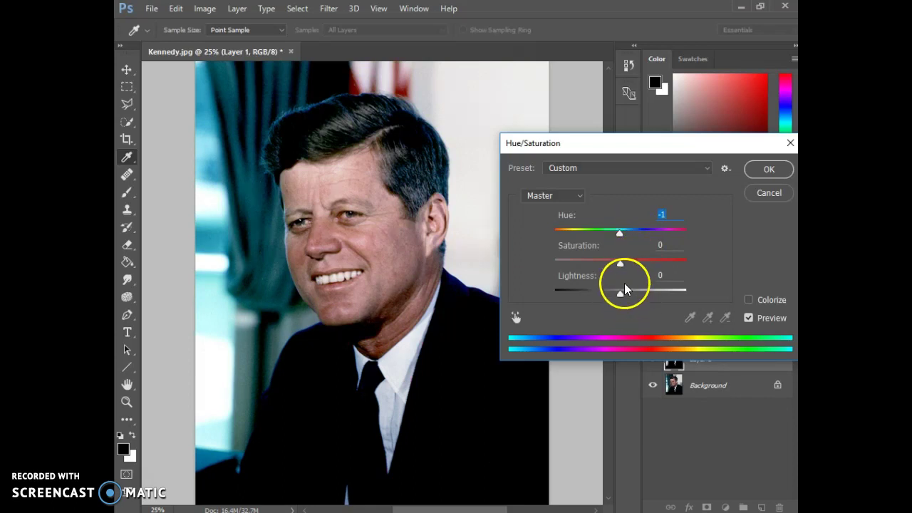
{"action": "mouse_move", "coordinate": [619, 263]}
{"action": "left_mouse_down"}
{"action": "mouse_move", "coordinate": [655, 271]}
{"action": "mouse_move", "coordinate": [629, 273]}
{"action": "left_mouse_up"}
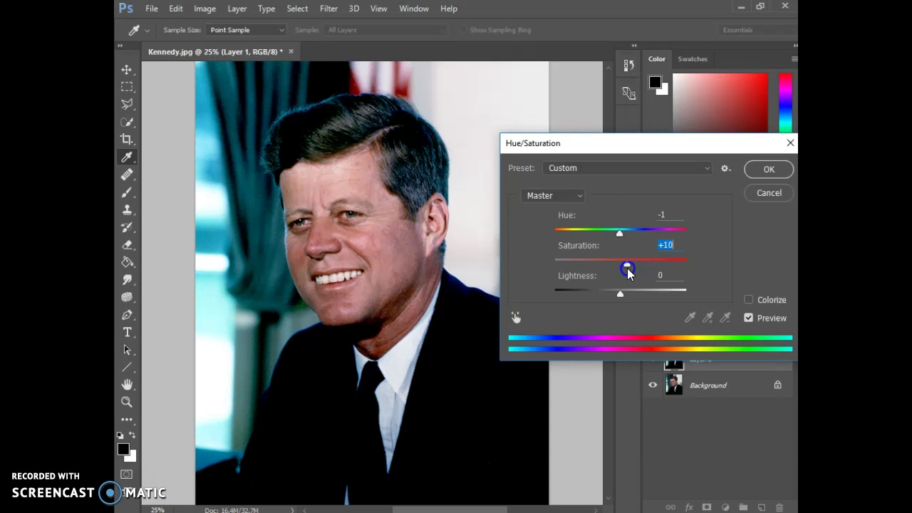
{"action": "left_click", "coordinate": [754, 169]}
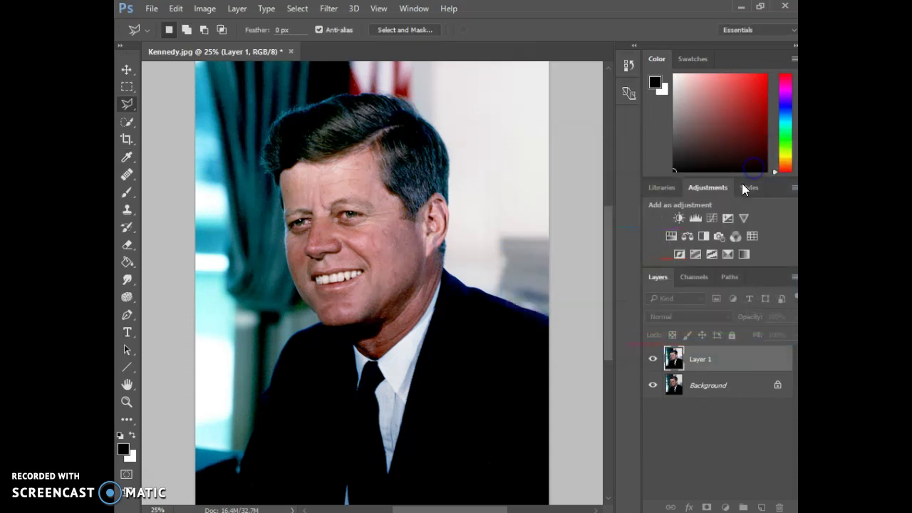
- Choose the Spot Healing Brush for retouching the skin on the face
{"action": "left_click", "coordinate": [642, 350]}
{"action": "left_click", "coordinate": [301, 305]}
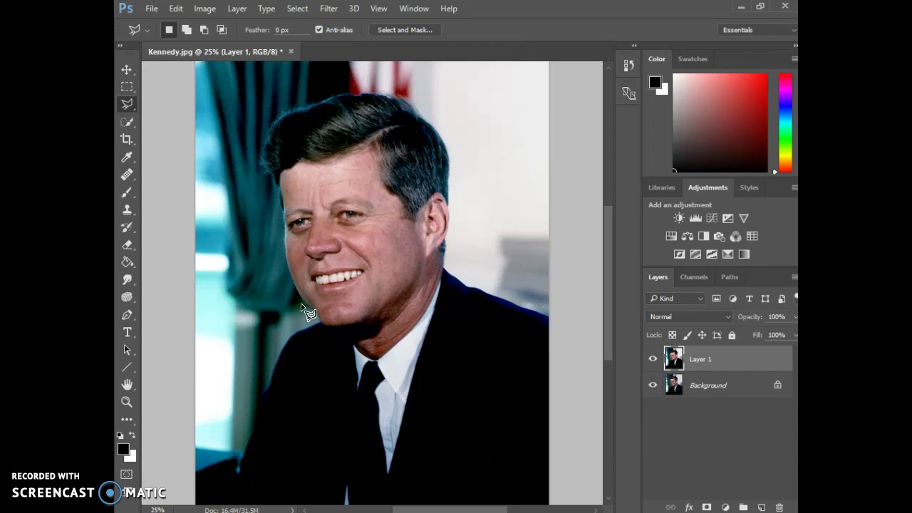
{"action": "scroll", "coordinate": [301, 308], "scroll_direction": "up", "scroll_amount": 4}
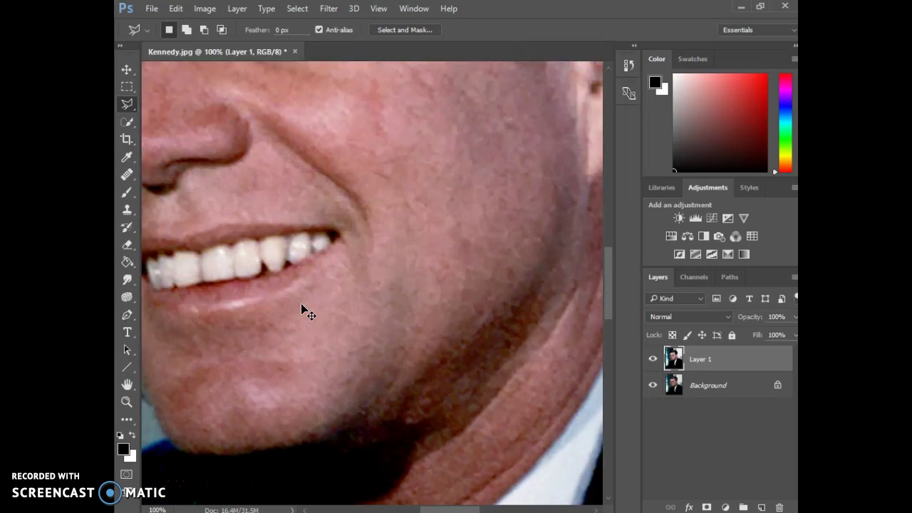
{"action": "scroll", "coordinate": [302, 308], "scroll_direction": "down", "scroll_amount": 3}
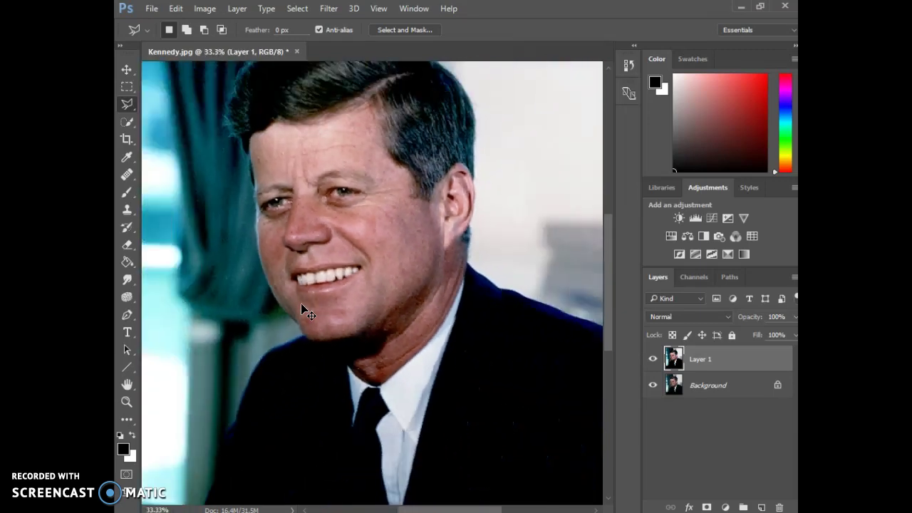
{"action": "scroll", "coordinate": [306, 311], "scroll_direction": "up", "scroll_amount": 2}
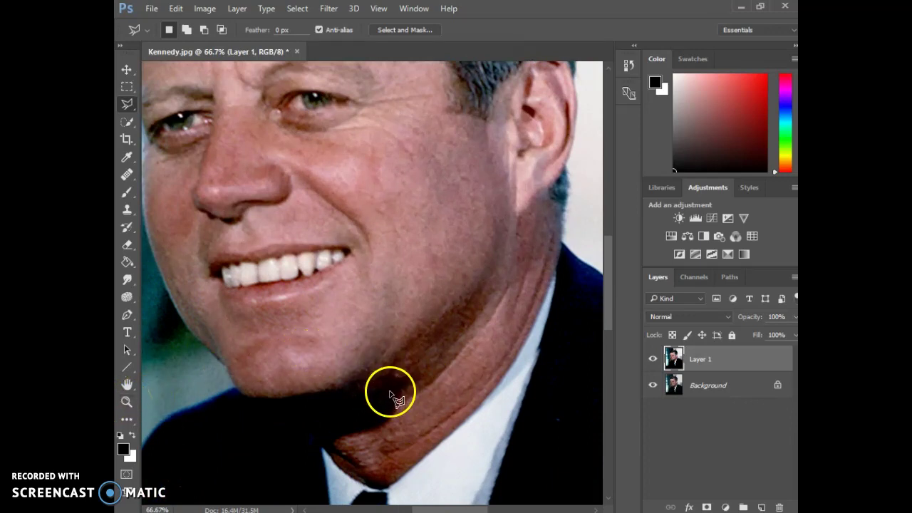
{"action": "scroll", "coordinate": [388, 393], "scroll_direction": "up", "scroll_amount": 5}
{"action": "scroll", "coordinate": [384, 393], "scroll_direction": "up", "scroll_amount": 3}
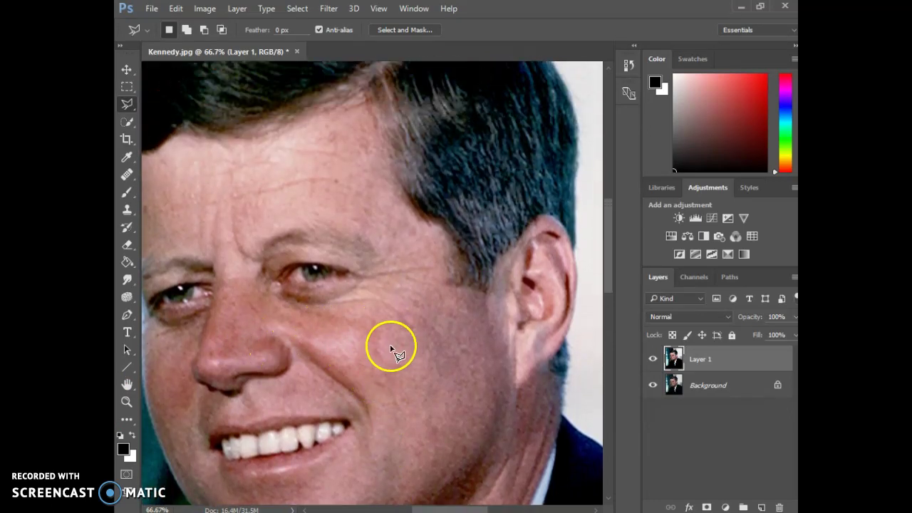
{"action": "left_click", "coordinate": [419, 299]}
{"action": "left_click", "coordinate": [128, 178]}
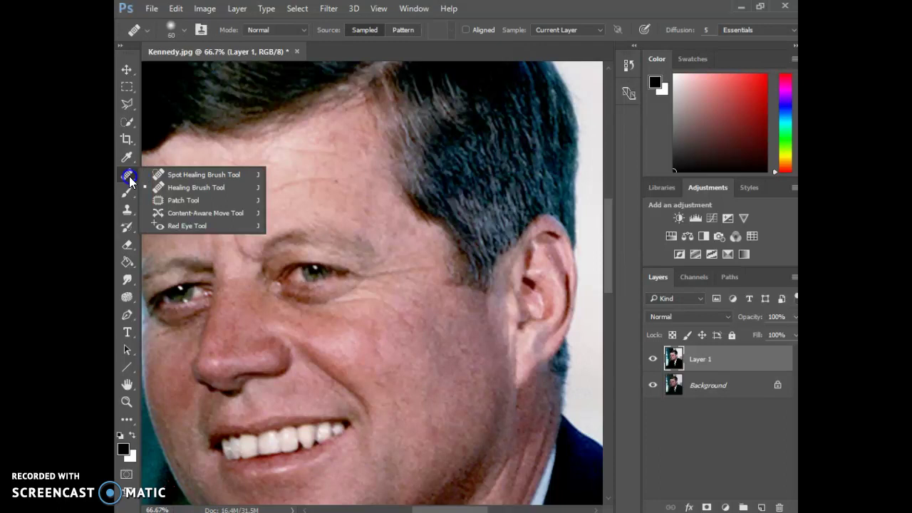
{"action": "left_click", "coordinate": [199, 174]}
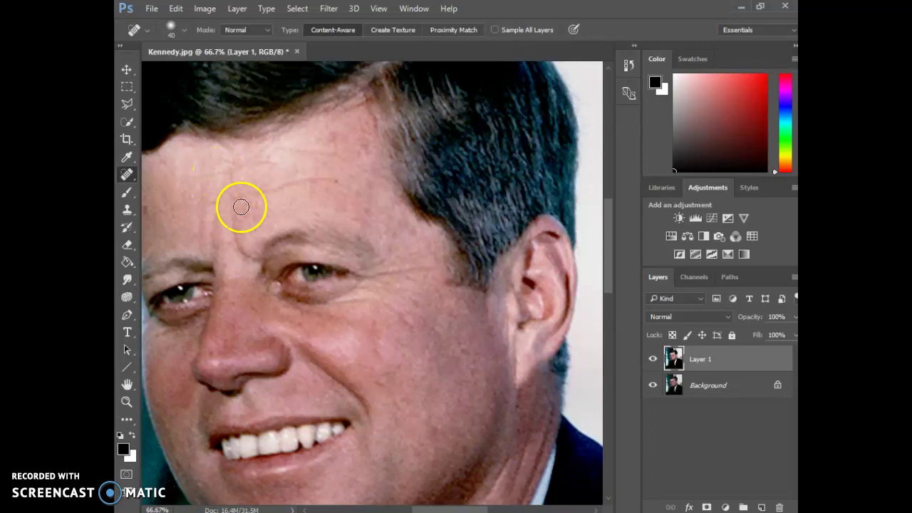
- Set the Spot Healing Brush to a size of 41 px and a hardness of 6%
{"action": "left_click", "coordinate": [184, 30]}
{"action": "left_click", "coordinate": [163, 66]}
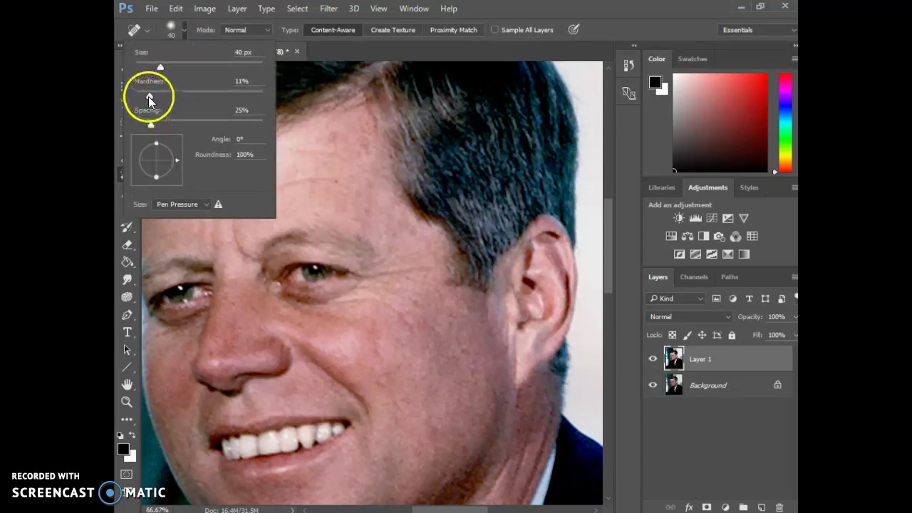
{"action": "mouse_move", "coordinate": [149, 96]}
{"action": "left_mouse_down"}
{"action": "mouse_move", "coordinate": [129, 99]}
{"action": "mouse_move", "coordinate": [265, 97]}
{"action": "left_mouse_up"}
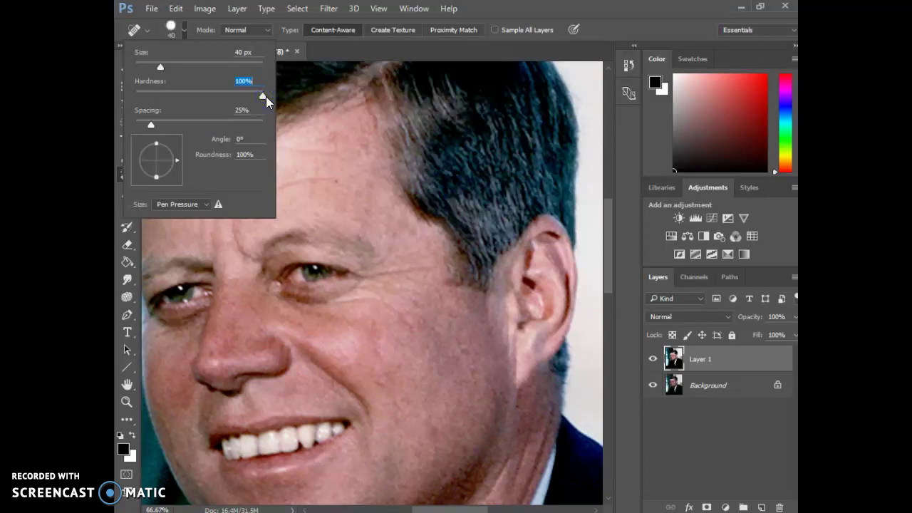
{"action": "left_click", "coordinate": [416, 303]}
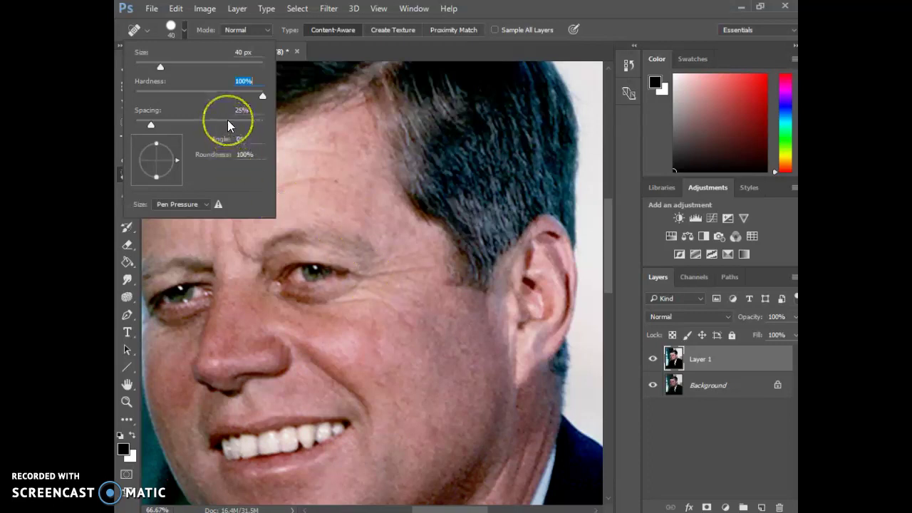
{"action": "left_click", "coordinate": [144, 95]}
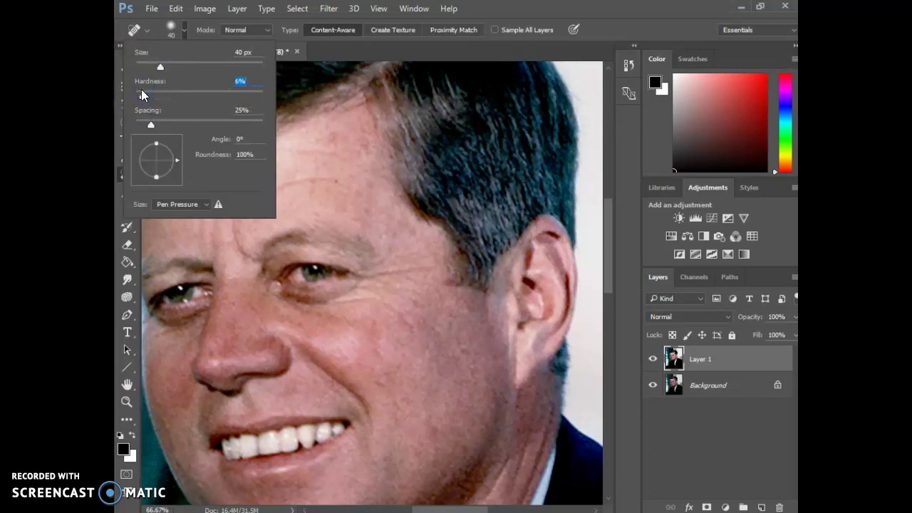
{"action": "left_click", "coordinate": [184, 32]}
{"action": "left_click", "coordinate": [184, 33]}
{"action": "mouse_move", "coordinate": [160, 67]}
{"action": "left_mouse_down"}
{"action": "mouse_move", "coordinate": [168, 70]}
{"action": "mouse_move", "coordinate": [159, 71]}
{"action": "left_mouse_up"}
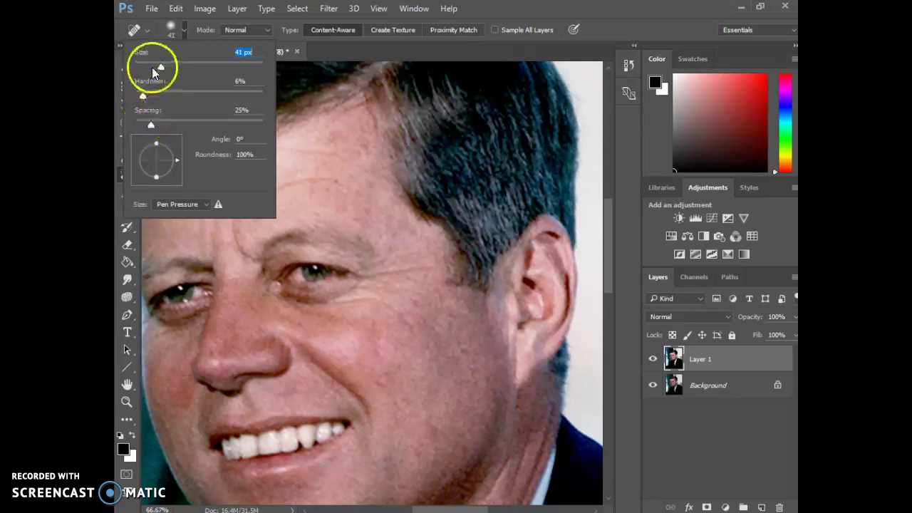
{"action": "left_click", "coordinate": [184, 33]}
{"action": "left_click_drag", "start_coordinate": [401, 293], "coordinate": [413, 301]}
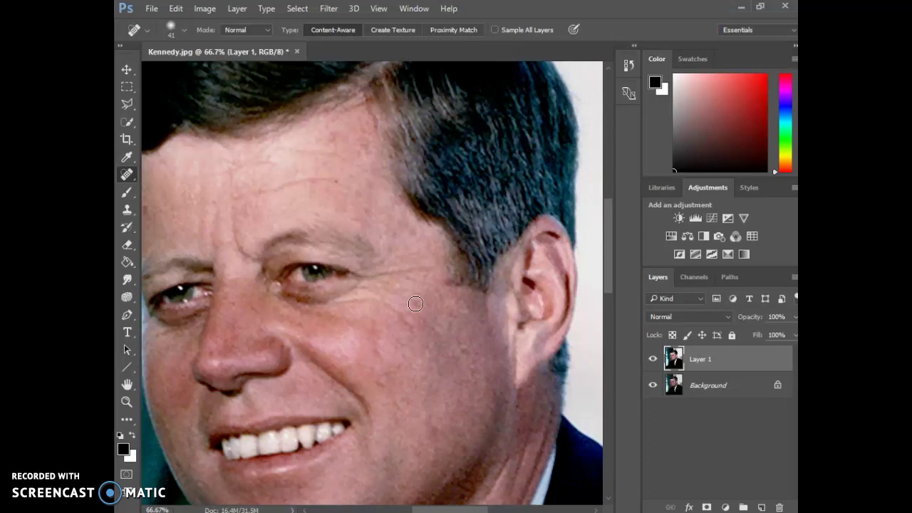
- Set the Spot Healing Brush size to 80 px
{"action": "left_click", "coordinate": [184, 32]}
{"action": "left_click_drag", "start_coordinate": [162, 65], "coordinate": [187, 67]}
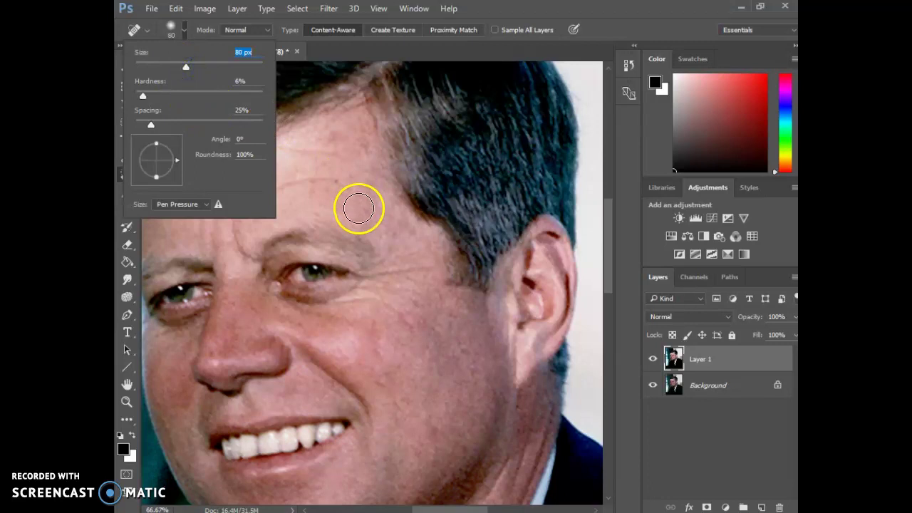
{"action": "left_click", "coordinate": [183, 31]}
{"action": "left_click_drag", "start_coordinate": [414, 284], "coordinate": [434, 311]}
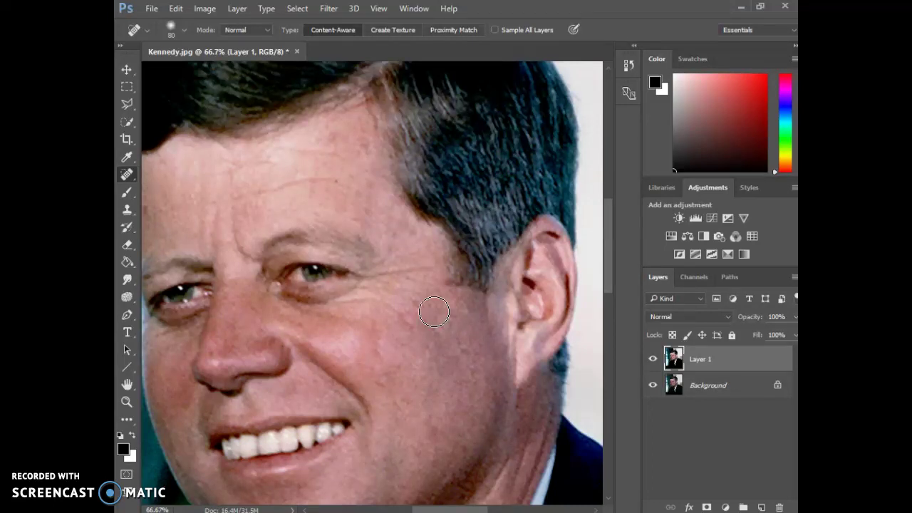
- Try larger healing brush sizes over the cheek and reduce the brush to 50 px to fit the blemish
{"action": "key", "text": "bracketright"}
{"action": "key", "text": "bracketright"}
{"action": "key", "text": "bracketright"}
{"action": "key", "text": "bracketright"}
{"action": "key", "text": "bracketright"}
{"action": "key", "text": "bracketright"}
{"action": "key", "text": "bracketright"}
{"action": "key", "text": "bracketright"}
{"action": "key", "text": "bracketright"}
{"action": "key", "text": "bracketright"}
{"action": "key", "text": "bracketright"}
{"action": "key", "text": "bracketright"}
{"action": "key", "text": "bracketright"}
{"action": "key", "text": "bracketright"}
{"action": "key", "text": "bracketleft"}
{"action": "key", "text": "bracketleft"}
{"action": "key", "text": "bracketleft"}
{"action": "key", "text": "bracketleft"}
{"action": "key", "text": "bracketleft"}
{"action": "key", "text": "bracketleft"}
{"action": "key", "text": "bracketleft"}
{"action": "key", "text": "bracketleft"}
{"action": "key", "text": "bracketleft"}
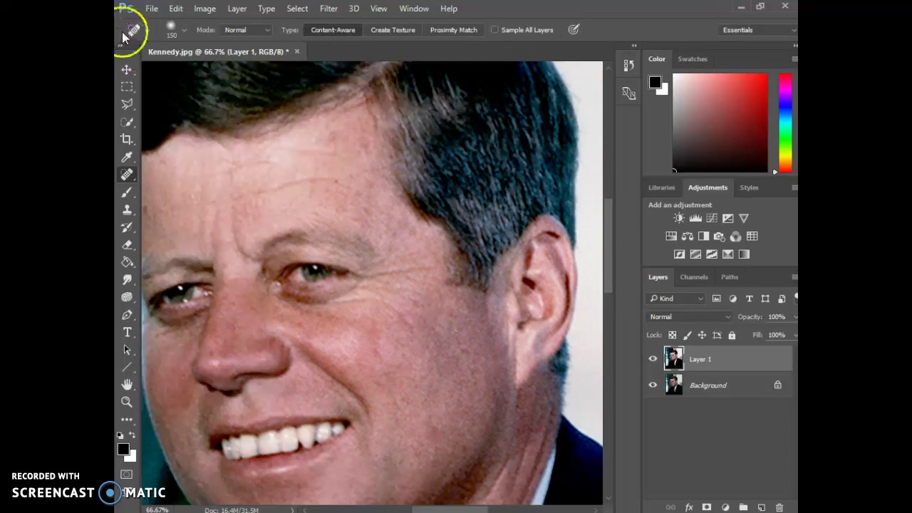
{"action": "key", "text": "bracketleft"}
{"action": "key", "text": "bracketleft"}
{"action": "key", "text": "bracketleft"}
{"action": "key", "text": "bracketleft"}
{"action": "key", "text": "bracketleft"}
{"action": "key", "text": "bracketleft"}
{"action": "left_click", "coordinate": [419, 304]}
{"action": "key", "text": "bracketleft"}
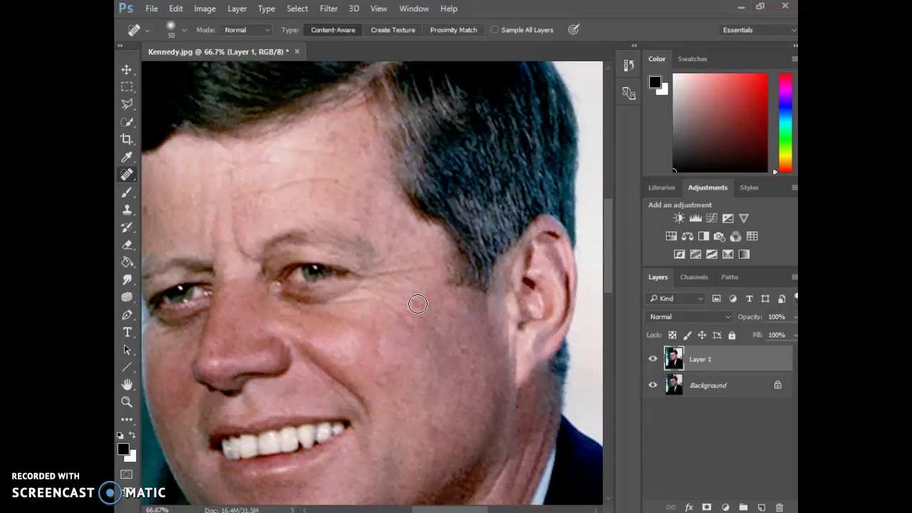
- Heal the blemish on the cheek beside the eye with a 60 px brush, and hide Layer 1 to compare with the original
{"action": "left_click", "coordinate": [418, 304]}
{"action": "left_click", "coordinate": [418, 304]}
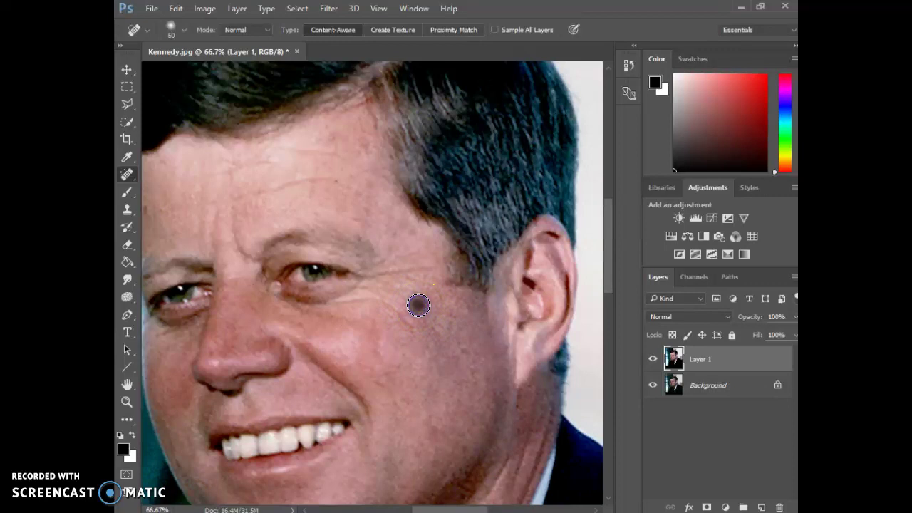
{"action": "left_click", "coordinate": [651, 362]}
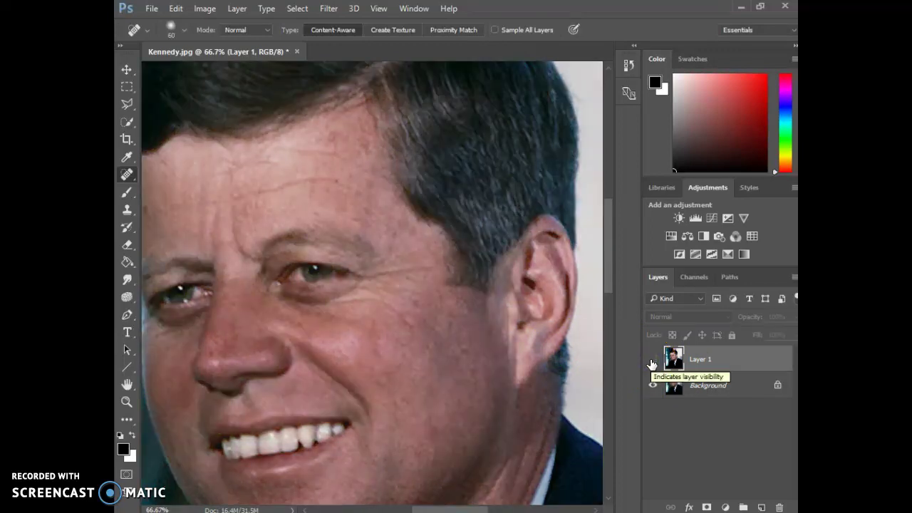
- Show Layer 1 again and duplicate it for further retouching
{"action": "left_click", "coordinate": [651, 361]}
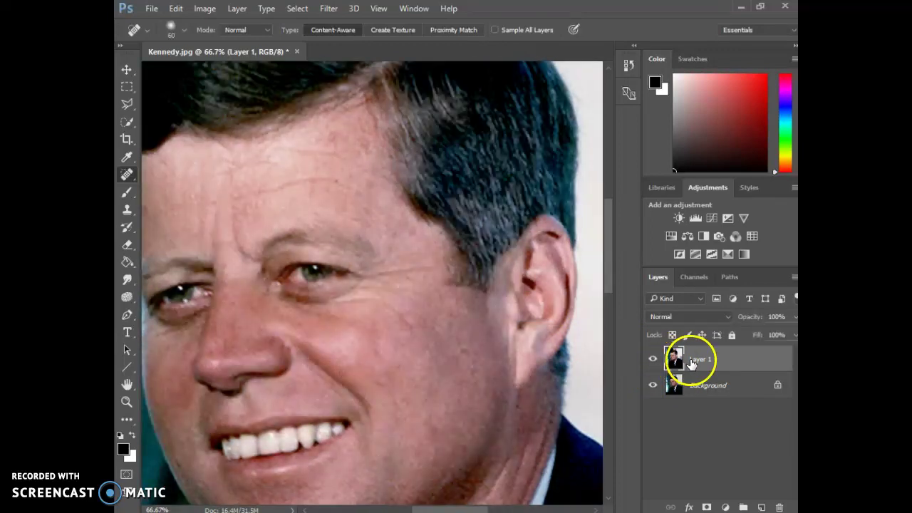
{"action": "key", "text": "ctrl+j"}
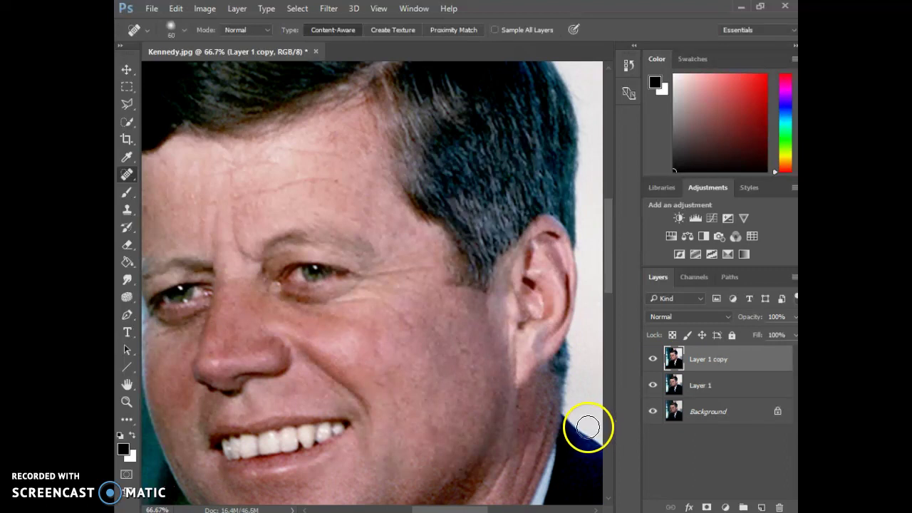
- Try healing the spots on the cheek below the eye on the duplicated layer, and toggle Layer 1 copy to compare
{"action": "left_click", "coordinate": [370, 329]}
{"action": "left_click_drag", "start_coordinate": [370, 329], "coordinate": [379, 353]}
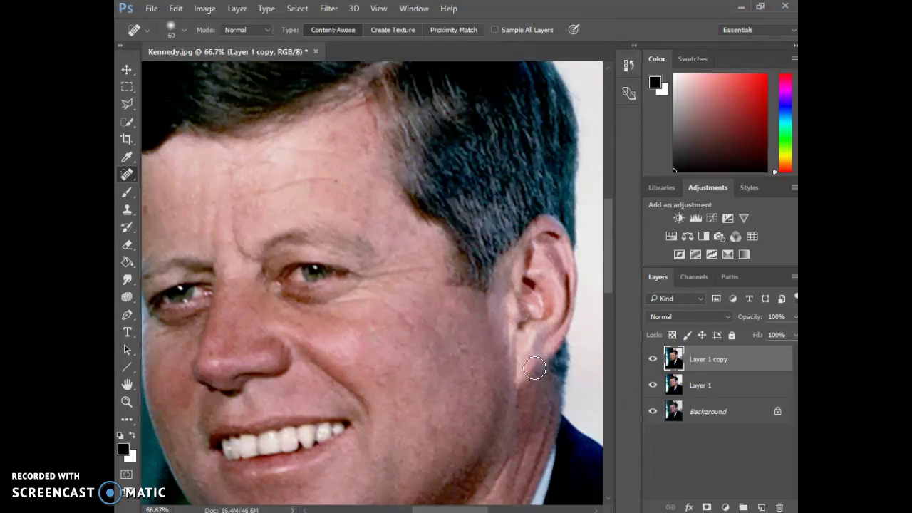
{"action": "left_click", "coordinate": [653, 358]}
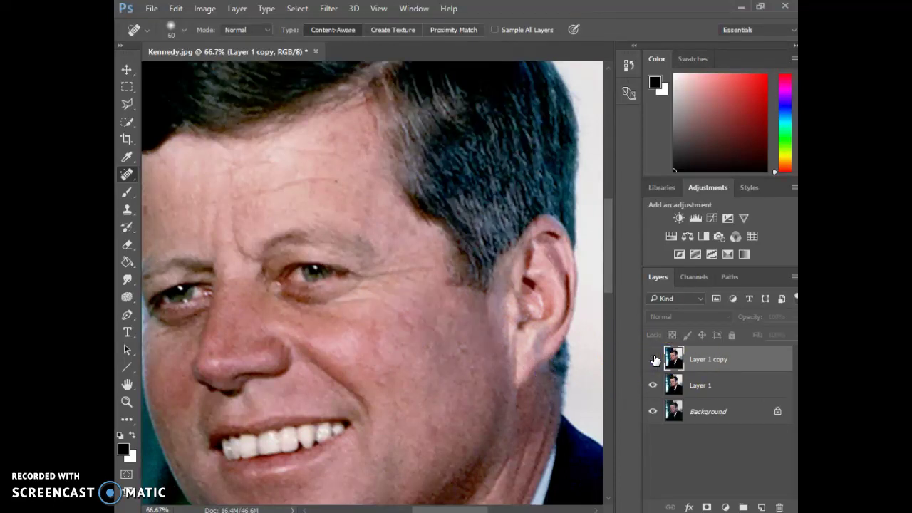
{"action": "left_click", "coordinate": [653, 359]}
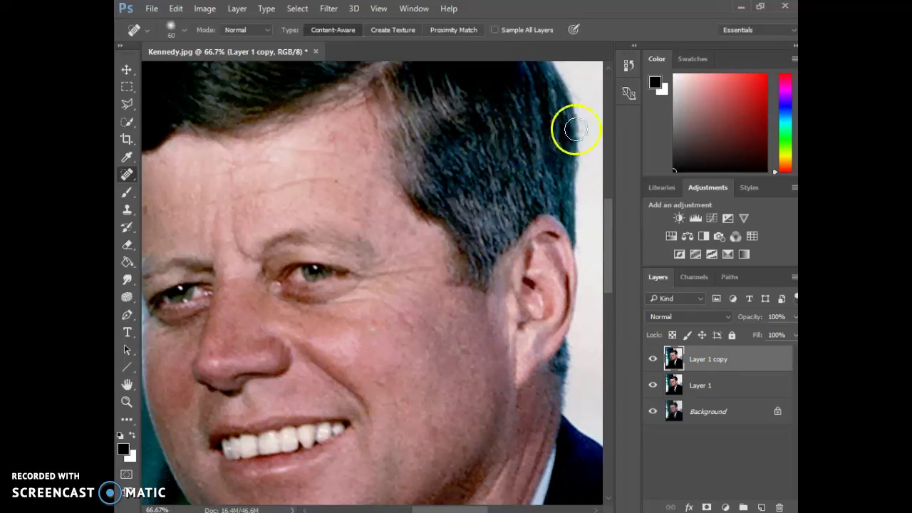
- Revert the document through its History to the Layer Via Copy state, undoing the last two healing strokes
{"action": "left_click", "coordinate": [626, 67]}
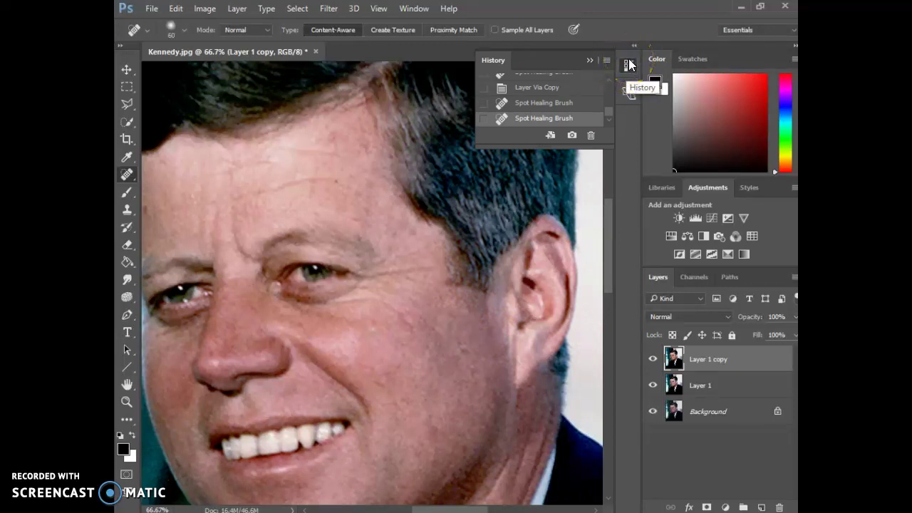
{"action": "left_click", "coordinate": [420, 10]}
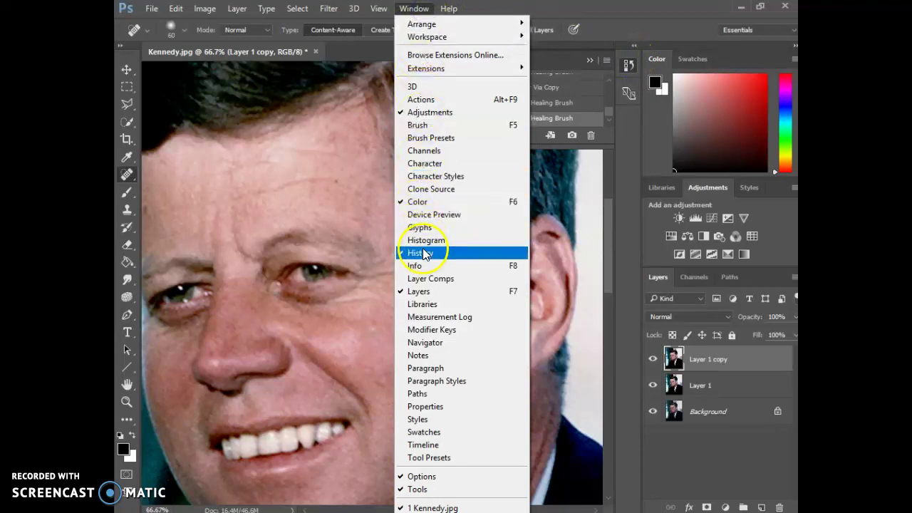
{"action": "left_click", "coordinate": [628, 66]}
{"action": "left_click", "coordinate": [627, 66]}
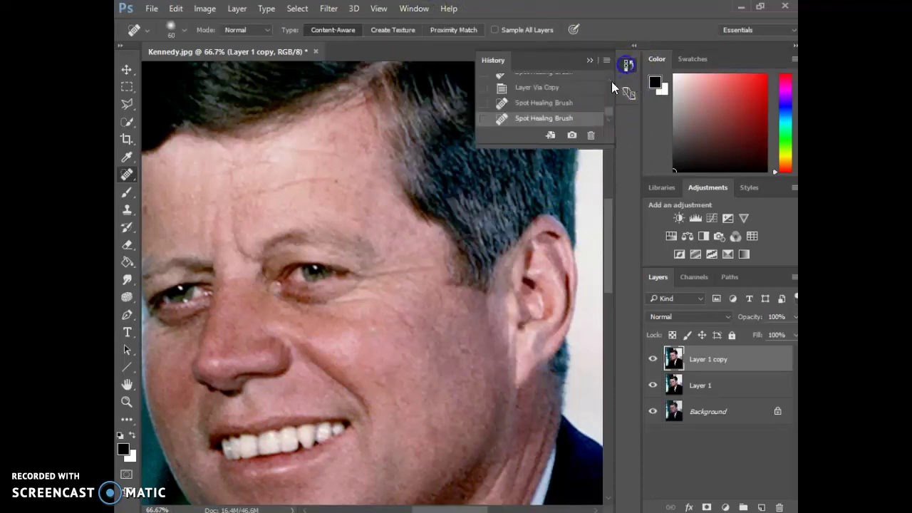
{"action": "left_click_drag", "start_coordinate": [609, 174], "coordinate": [606, 288]}
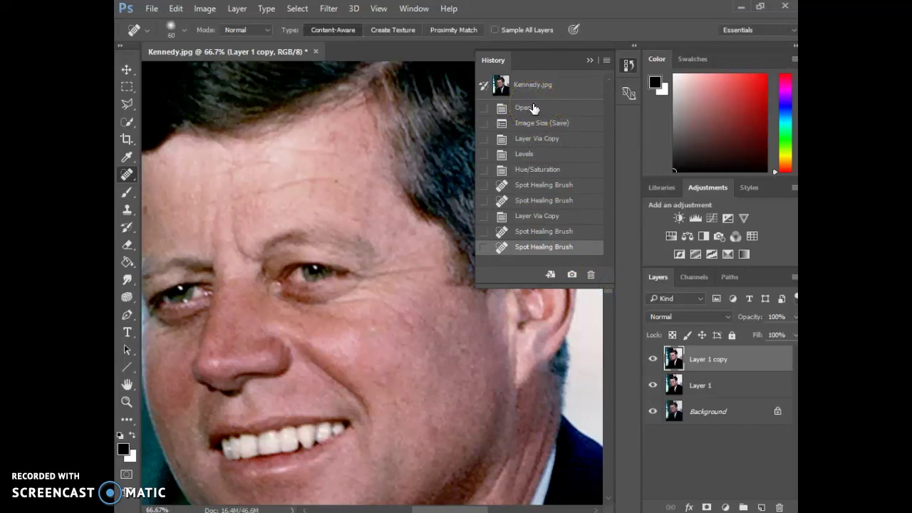
{"action": "left_click", "coordinate": [566, 233]}
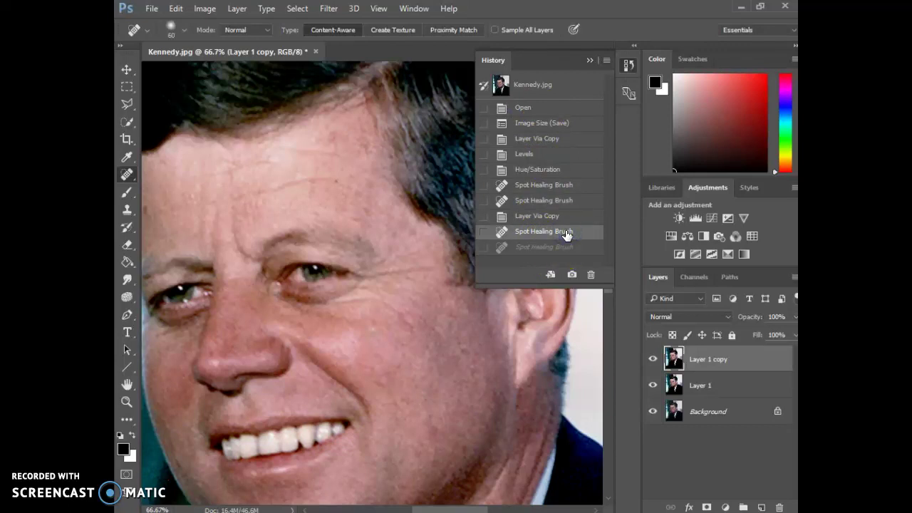
{"action": "left_click", "coordinate": [565, 217]}
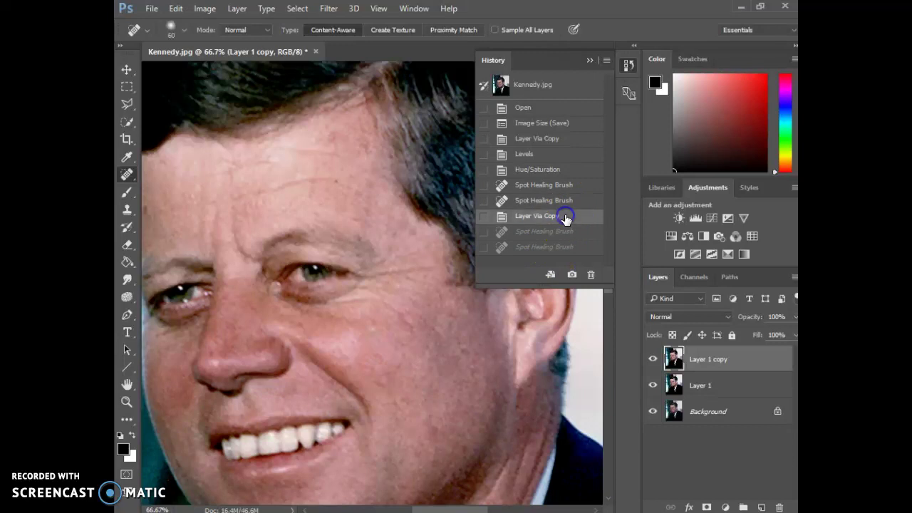
{"action": "left_click", "coordinate": [585, 60]}
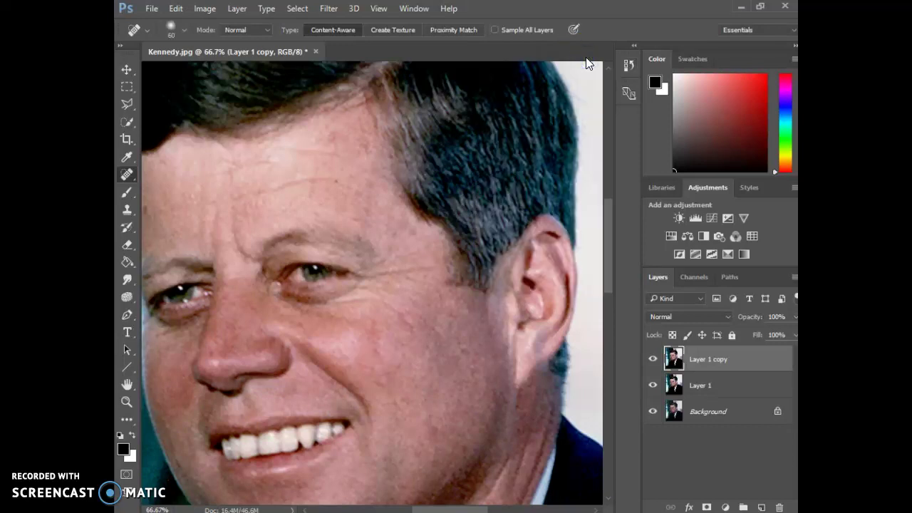
- Heal the spots on the upper cheek below the eye with the 60 px Spot Healing Brush
{"action": "left_click", "coordinate": [374, 335]}
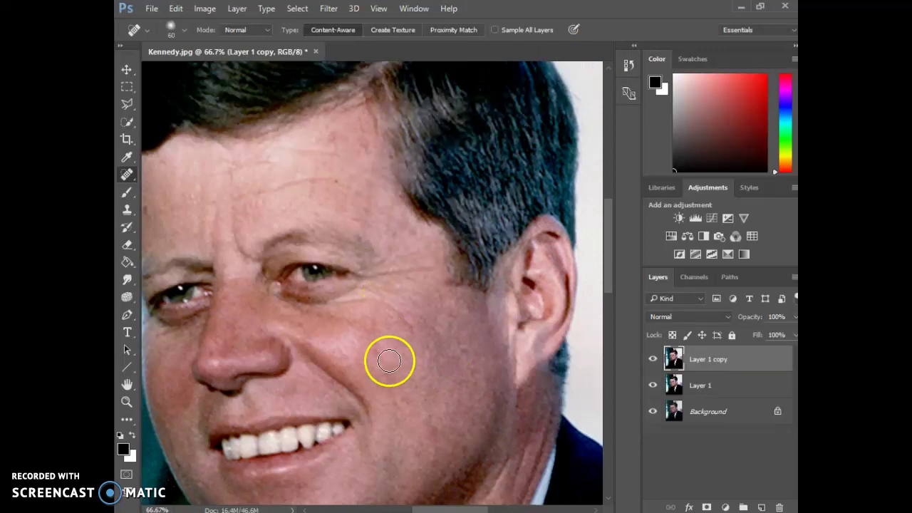
{"action": "left_click", "coordinate": [377, 354]}
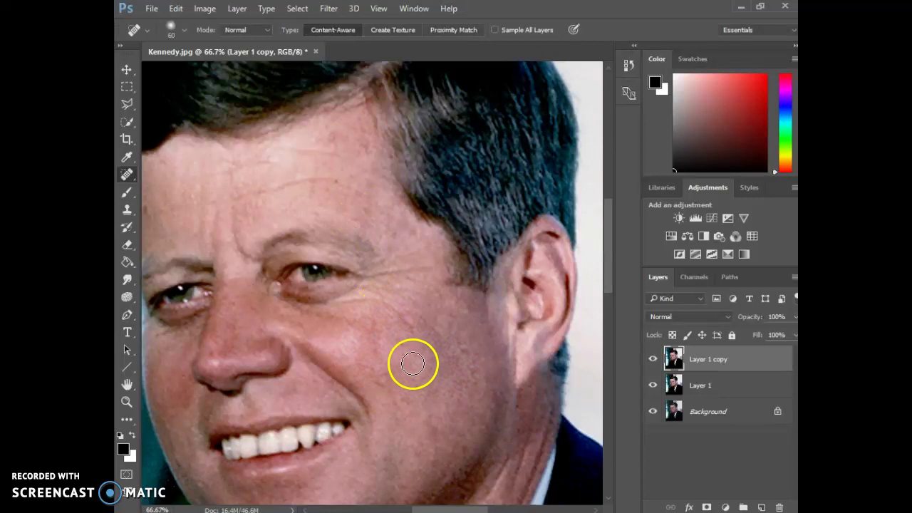
{"action": "left_click", "coordinate": [374, 327]}
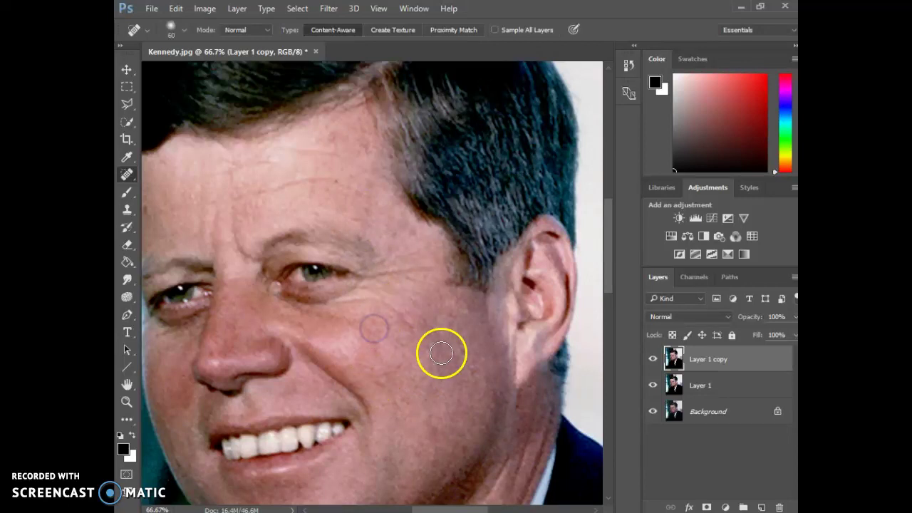
{"action": "left_click", "coordinate": [403, 330]}
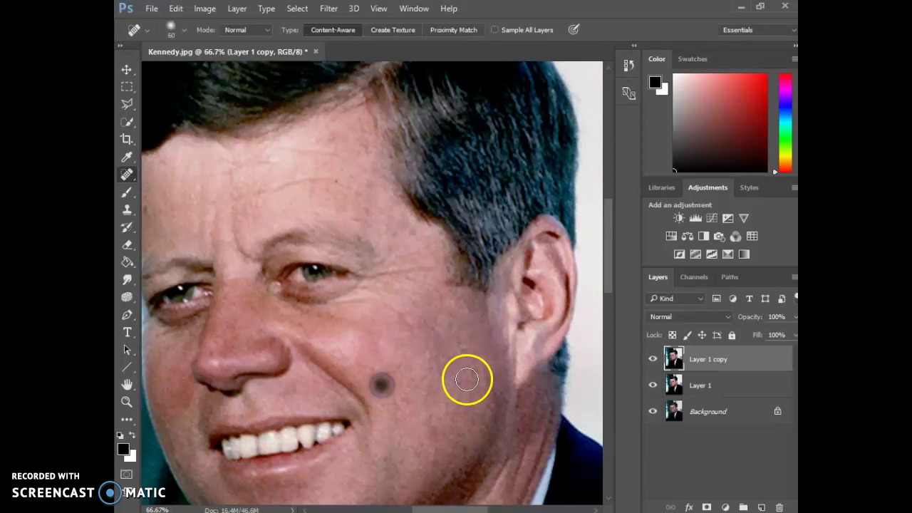
- Heal the fine wrinkles beside the outer corner of the eye and one more spot on the upper cheek
{"action": "left_click", "coordinate": [423, 282]}
{"action": "left_click", "coordinate": [417, 269]}
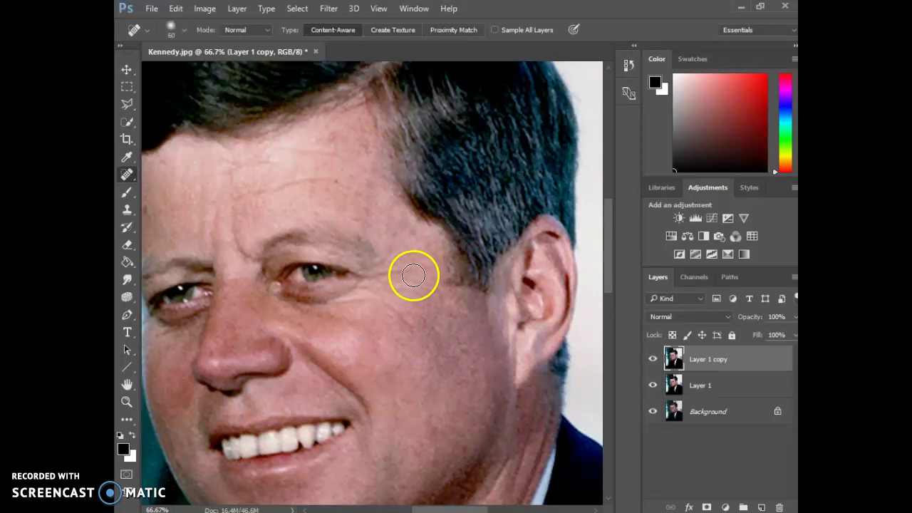
{"action": "left_click", "coordinate": [410, 272]}
{"action": "left_click", "coordinate": [403, 278]}
{"action": "left_click", "coordinate": [386, 332]}
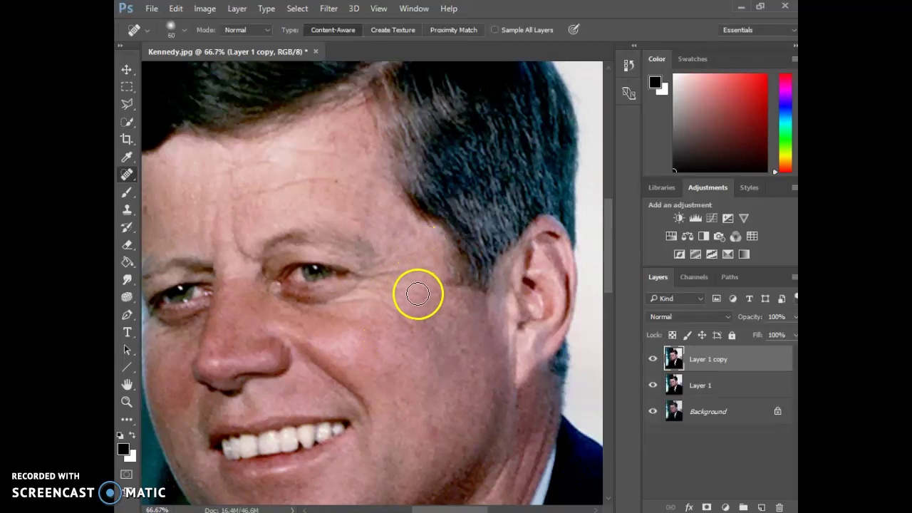
- With the Healing Brush, sample clear forehead skin and paint it beside the eye and on the cheek, toggling Layer 1 copy to compare
{"action": "right_click", "coordinate": [122, 182]}
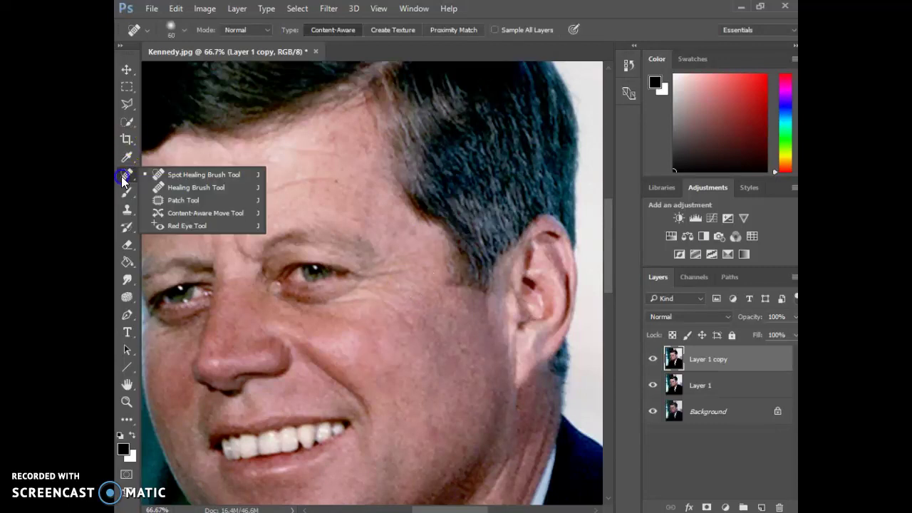
{"action": "left_click", "coordinate": [171, 188]}
{"action": "left_click", "coordinate": [387, 228]}
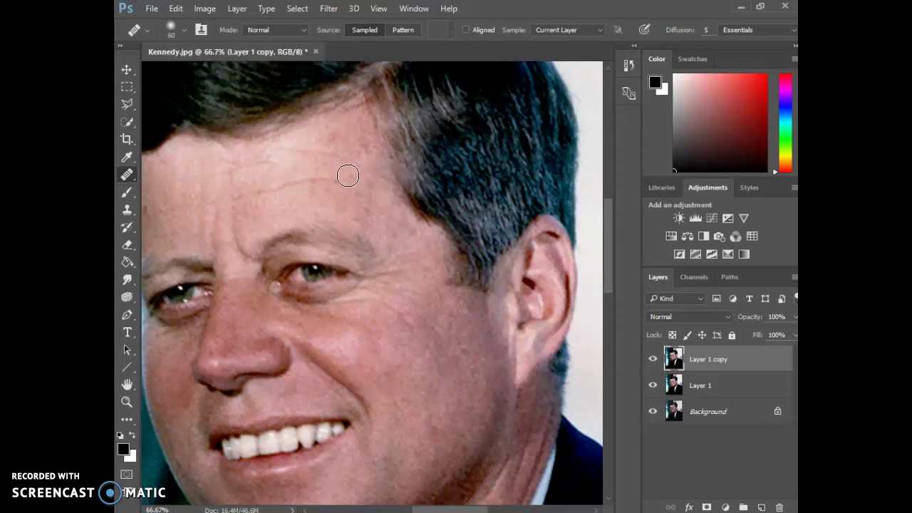
{"action": "left_click", "coordinate": [347, 175], "text": "alt"}
{"action": "mouse_move", "coordinate": [348, 175]}
{"action": "left_mouse_down"}
{"action": "mouse_move", "coordinate": [390, 273]}
{"action": "mouse_move", "coordinate": [402, 273]}
{"action": "mouse_move", "coordinate": [374, 275]}
{"action": "mouse_move", "coordinate": [399, 273]}
{"action": "left_mouse_up"}
{"action": "left_click_drag", "start_coordinate": [462, 314], "coordinate": [462, 313]}
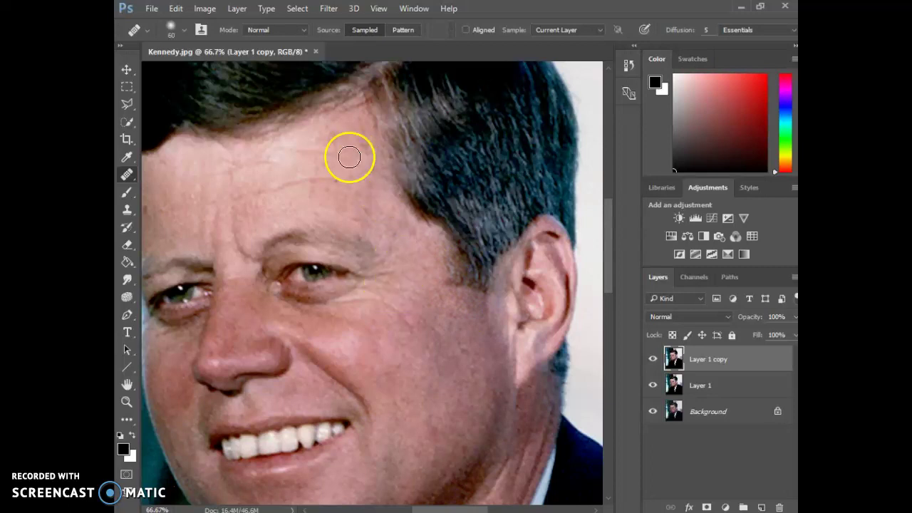
{"action": "left_click", "coordinate": [652, 361]}
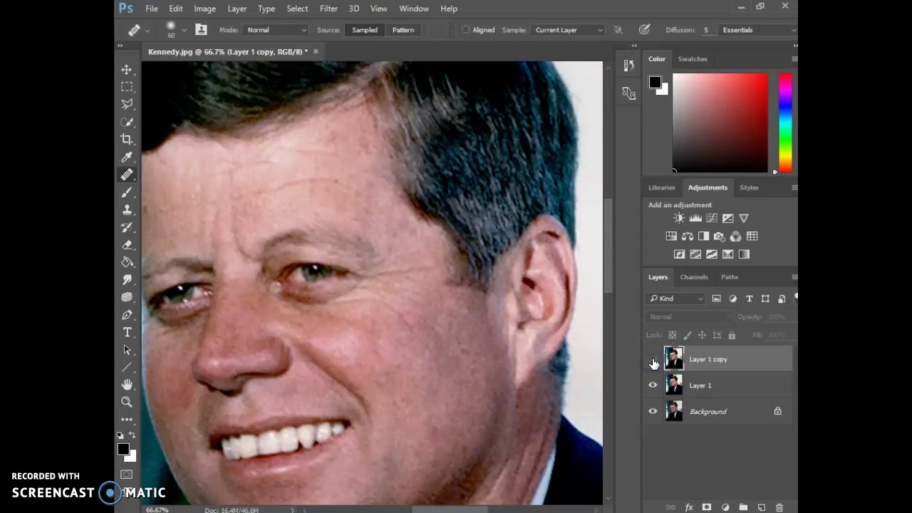
{"action": "left_click", "coordinate": [652, 361]}
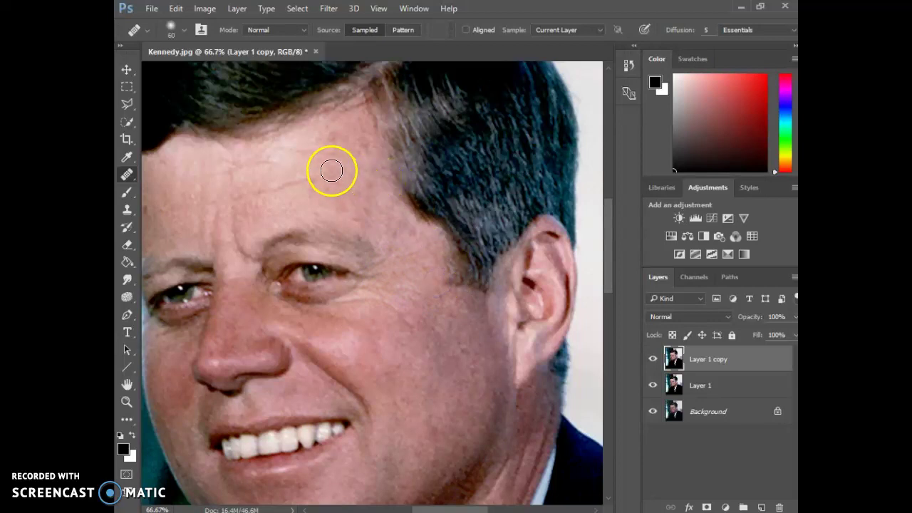
- Paint over the bright highlight on the cheek with the Healing Brush, and toggle Layer 1 copy to compare
{"action": "left_click", "coordinate": [306, 167]}
{"action": "left_click", "coordinate": [350, 339]}
{"action": "left_click", "coordinate": [446, 362]}
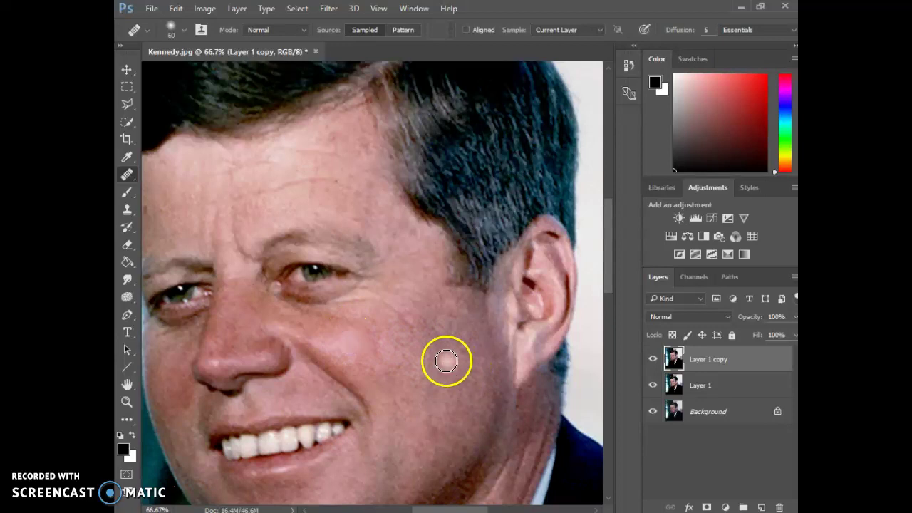
{"action": "mouse_move", "coordinate": [343, 338]}
{"action": "left_mouse_down"}
{"action": "mouse_move", "coordinate": [327, 338]}
{"action": "mouse_move", "coordinate": [348, 349]}
{"action": "mouse_move", "coordinate": [365, 342]}
{"action": "left_mouse_up"}
{"action": "left_click", "coordinate": [461, 373]}
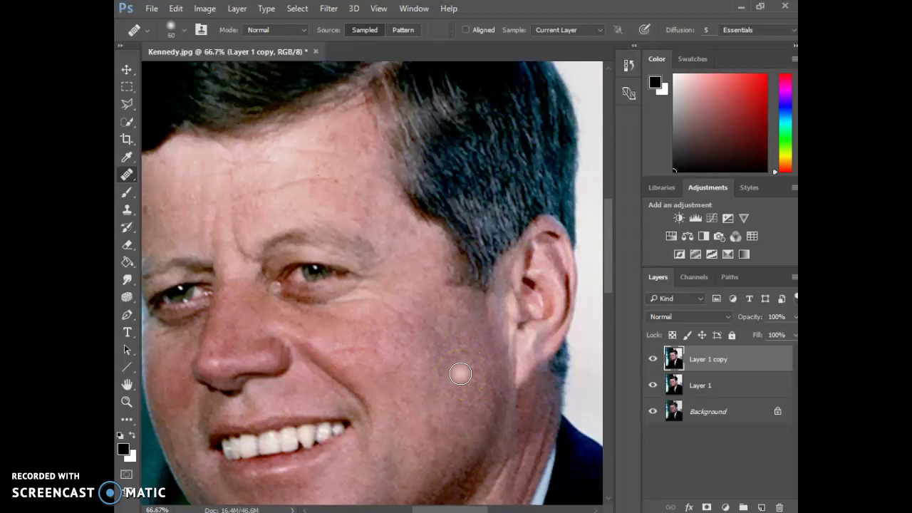
{"action": "left_click", "coordinate": [653, 359]}
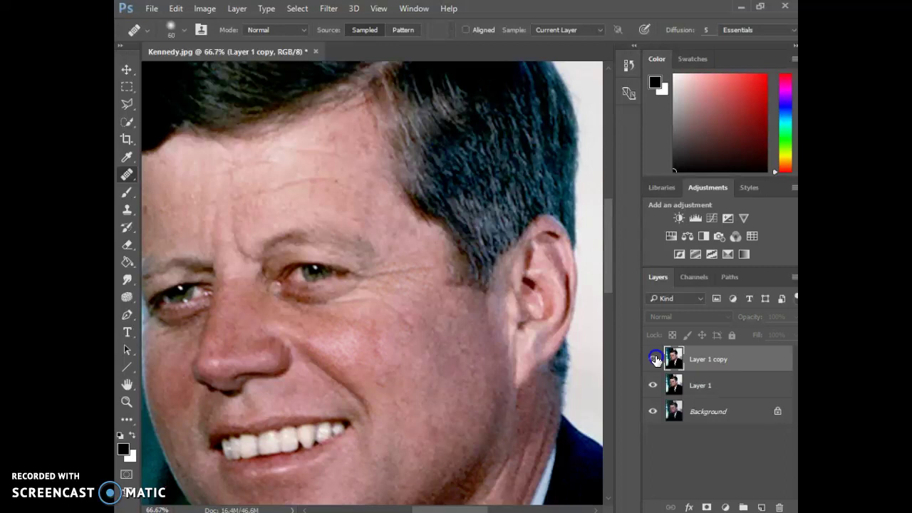
{"action": "left_click", "coordinate": [654, 359]}
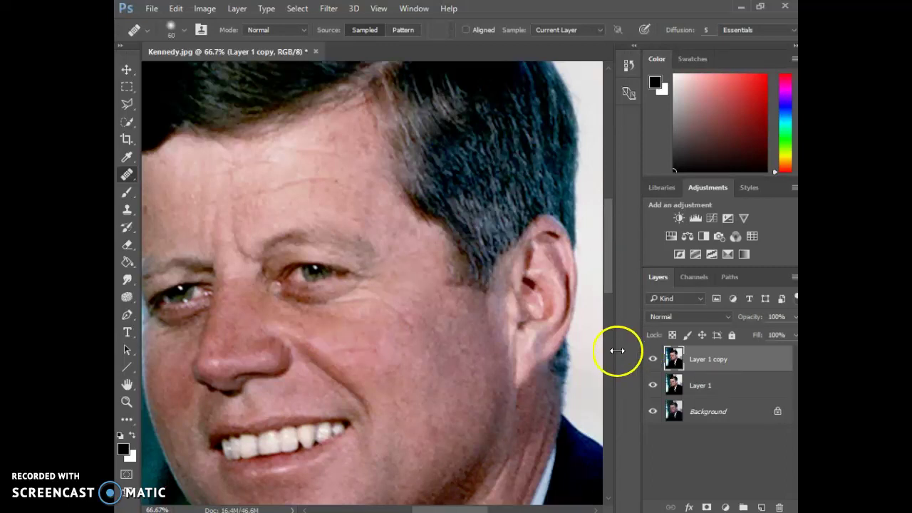
- Try the Red Eye tool around the eye nearest the ear
{"action": "right_click", "coordinate": [128, 176]}
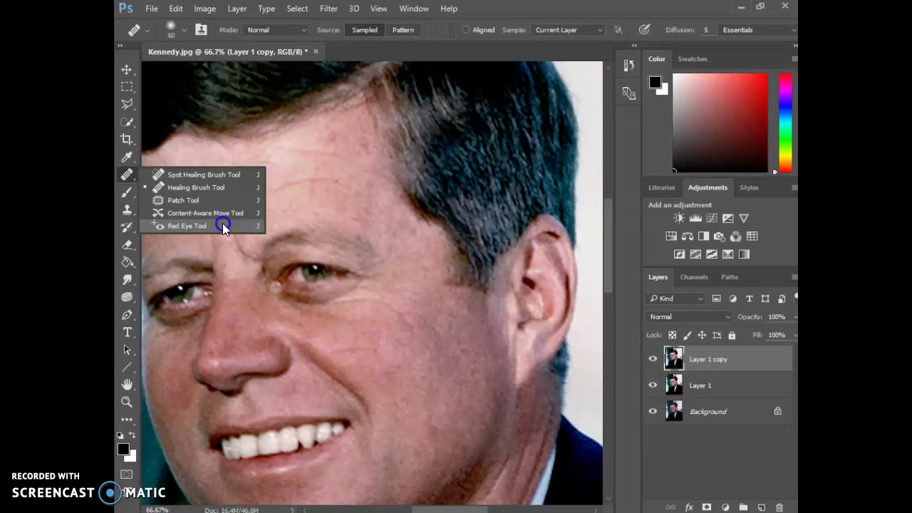
{"action": "left_click", "coordinate": [187, 226]}
{"action": "left_click", "coordinate": [221, 241]}
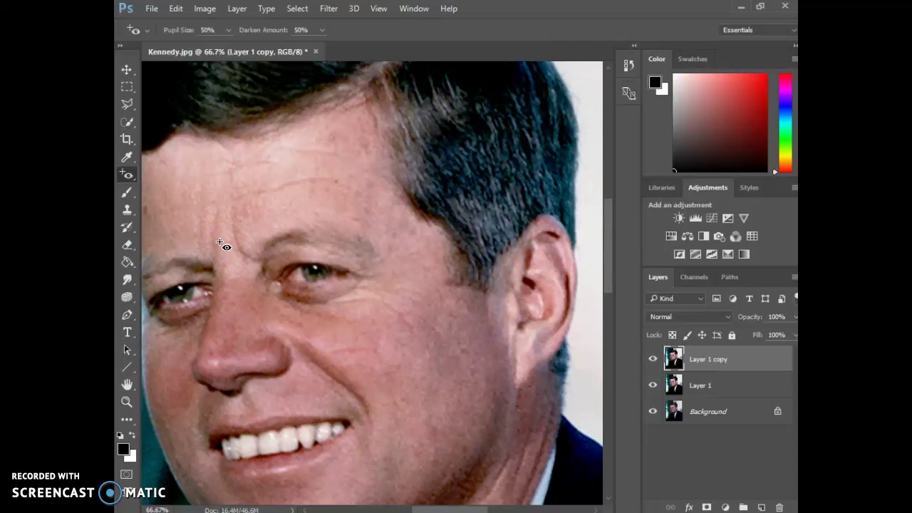
{"action": "left_click", "coordinate": [300, 284]}
{"action": "left_click", "coordinate": [346, 272]}
{"action": "left_click", "coordinate": [283, 276]}
- Remove the small dark mole on the forehead above the eyebrow with the Spot Healing Brush
{"action": "left_click", "coordinate": [126, 175]}
{"action": "mouse_move", "coordinate": [174, 172]}
{"action": "left_mouse_down"}
{"action": "mouse_move", "coordinate": [186, 188]}
{"action": "mouse_move", "coordinate": [187, 177]}
{"action": "left_mouse_up"}
{"action": "left_click", "coordinate": [342, 192]}
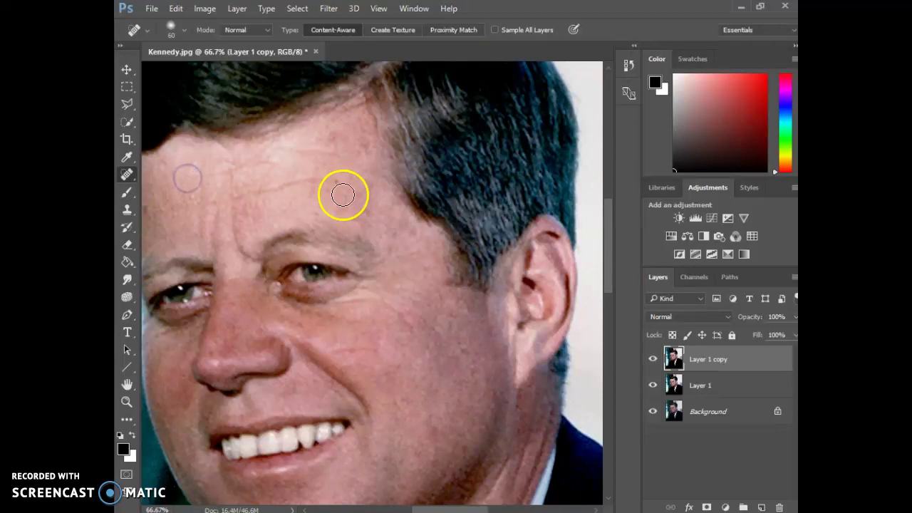
{"action": "left_click", "coordinate": [339, 185]}
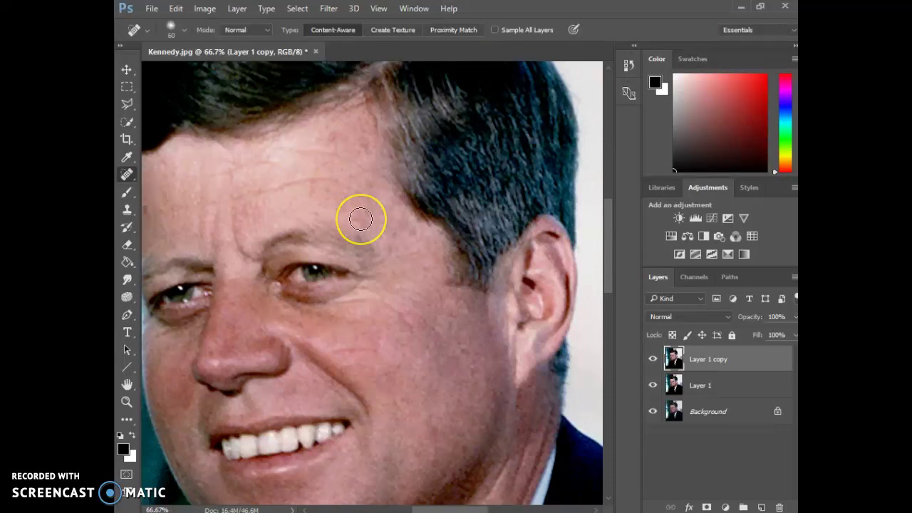
- Sample clear forehead skin with the Healing Brush and paint over the forehead crease and the temple beside the eyebrow
{"action": "left_click_drag", "start_coordinate": [126, 176], "coordinate": [165, 188]}
{"action": "left_click", "coordinate": [302, 166], "text": "alt"}
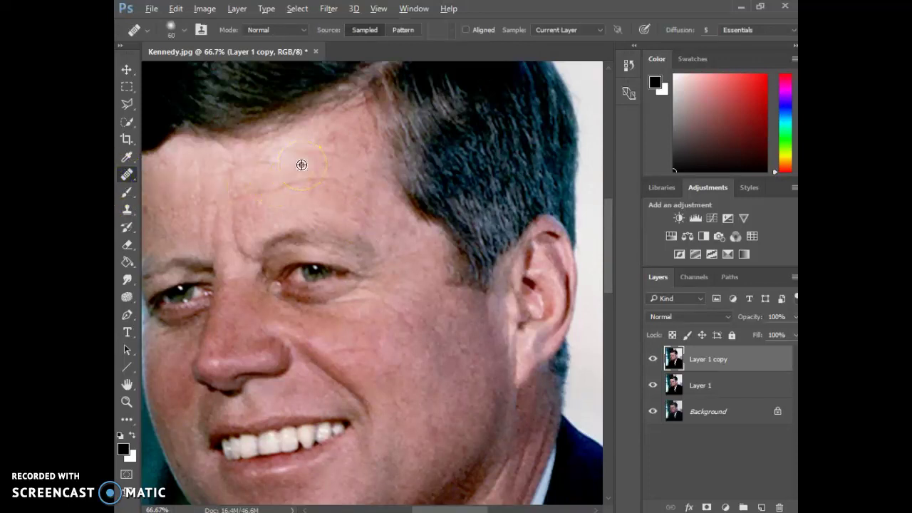
{"action": "mouse_move", "coordinate": [301, 161]}
{"action": "left_mouse_down"}
{"action": "mouse_move", "coordinate": [329, 184]}
{"action": "mouse_move", "coordinate": [346, 183]}
{"action": "mouse_move", "coordinate": [325, 186]}
{"action": "left_mouse_up"}
{"action": "left_click_drag", "start_coordinate": [376, 243], "coordinate": [377, 236]}
{"action": "left_click_drag", "start_coordinate": [316, 179], "coordinate": [325, 192]}
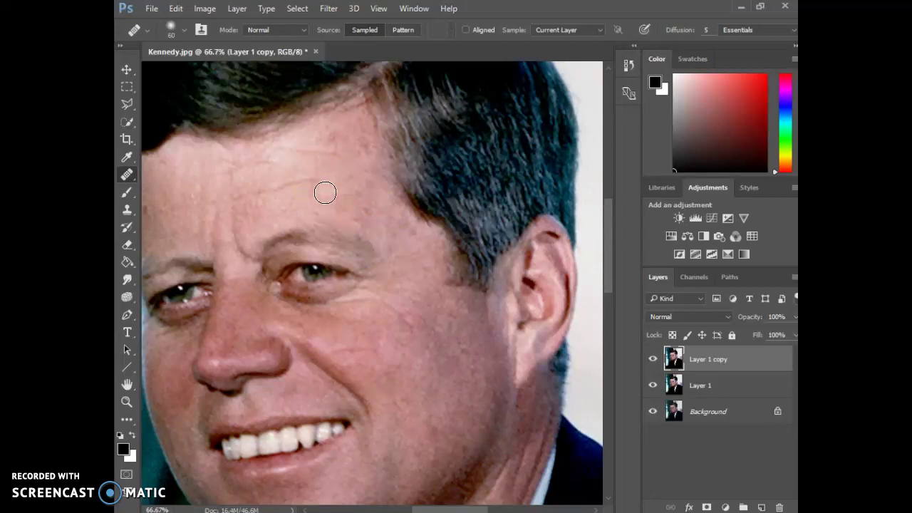
- Reselect the Healing Brush and check its size and hardness settings
{"action": "right_click", "coordinate": [126, 174]}
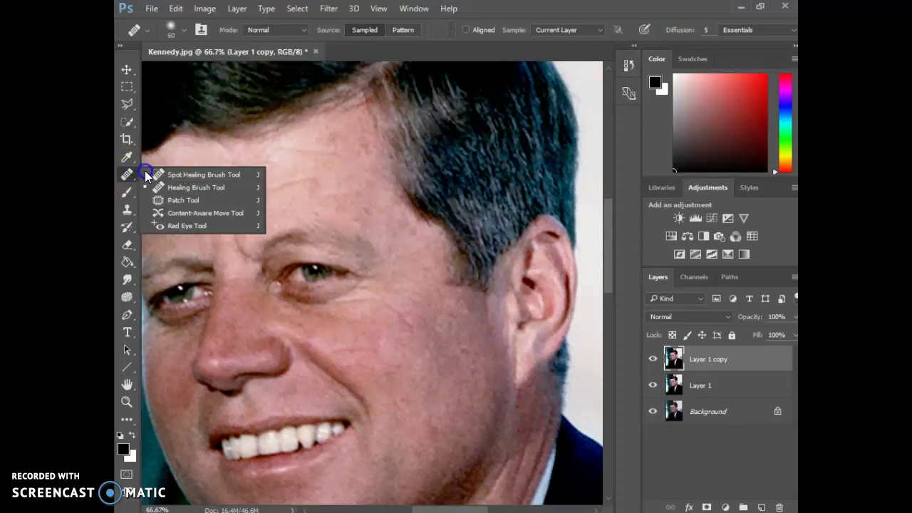
{"action": "left_click", "coordinate": [182, 190]}
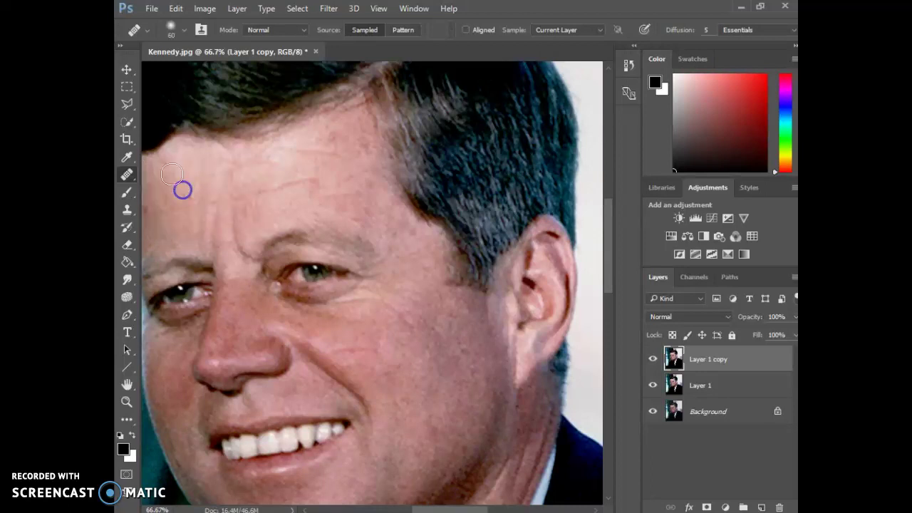
{"action": "left_click", "coordinate": [184, 31]}
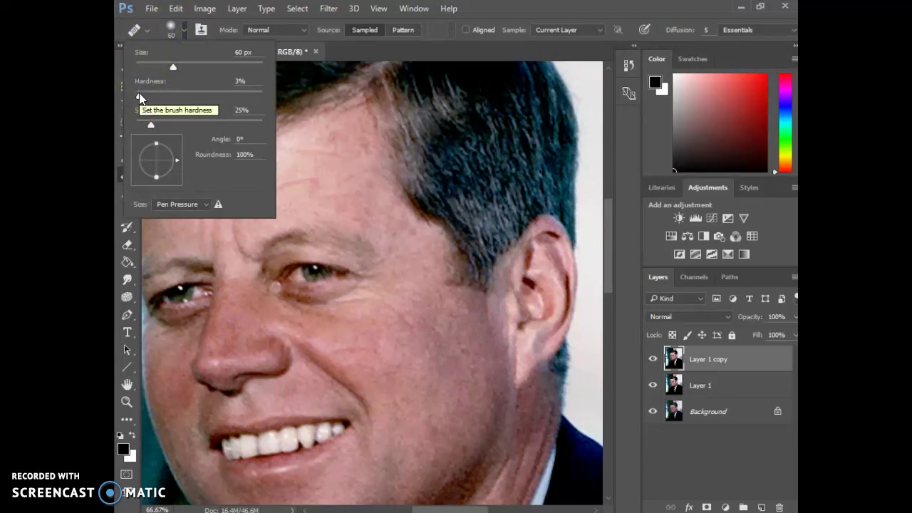
{"action": "left_click", "coordinate": [475, 10]}
- Try much larger Healing Brush sizes over the temple beside the eye and reduce the brush to 90 px
{"action": "left_click", "coordinate": [394, 278]}
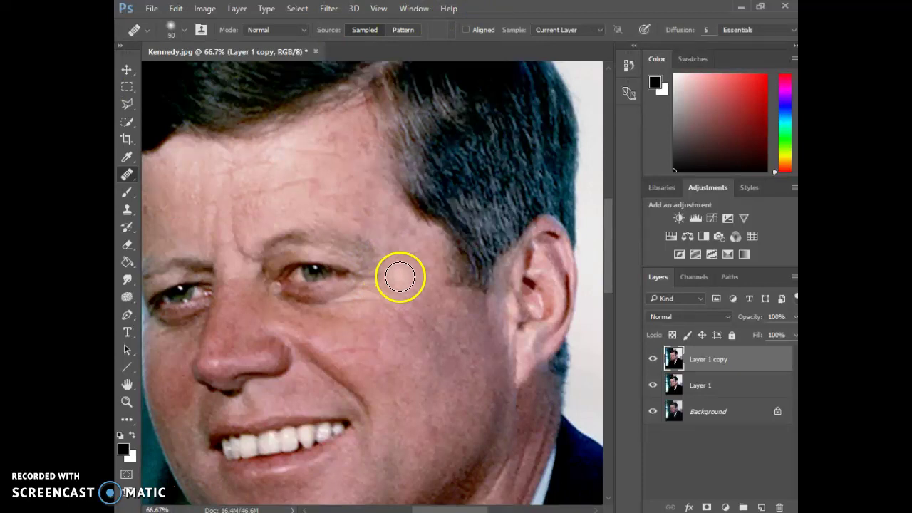
{"action": "key", "text": "bracketright"}
{"action": "key", "text": "bracketright"}
{"action": "key", "text": "bracketright"}
{"action": "key", "text": "bracketright"}
{"action": "key", "text": "bracketright"}
{"action": "key", "text": "bracketright"}
{"action": "key", "text": "bracketright"}
{"action": "key", "text": "bracketright"}
{"action": "key", "text": "bracketright"}
{"action": "key", "text": "bracketright"}
{"action": "key", "text": "bracketright"}
{"action": "key", "text": "bracketleft"}
{"action": "key", "text": "bracketleft"}
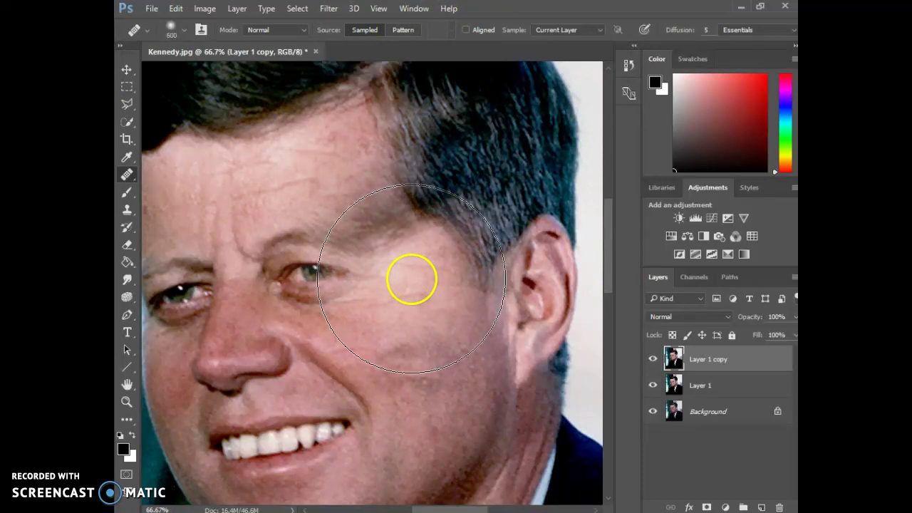
{"action": "key", "text": "bracketleft"}
{"action": "key", "text": "bracketleft"}
{"action": "key", "text": "bracketleft"}
{"action": "key", "text": "bracketleft"}
{"action": "key", "text": "bracketleft"}
{"action": "key", "text": "bracketleft"}
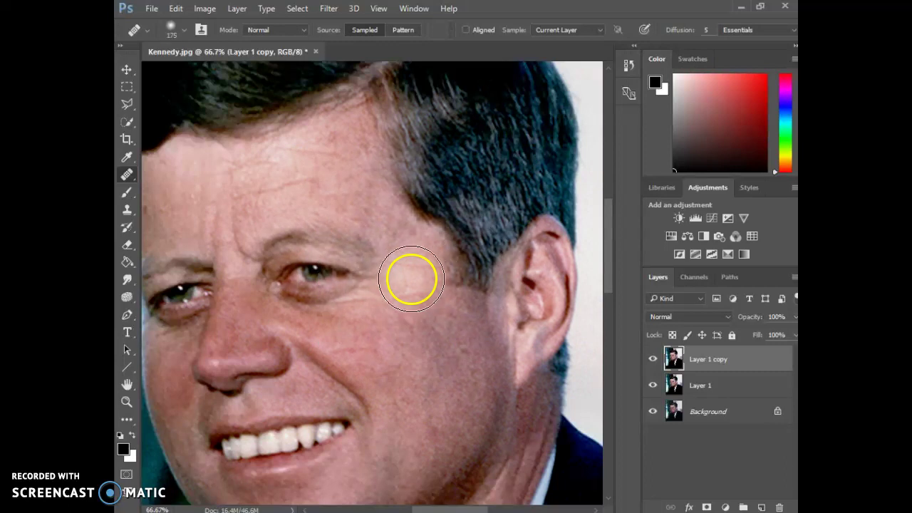
{"action": "key", "text": "bracketleft"}
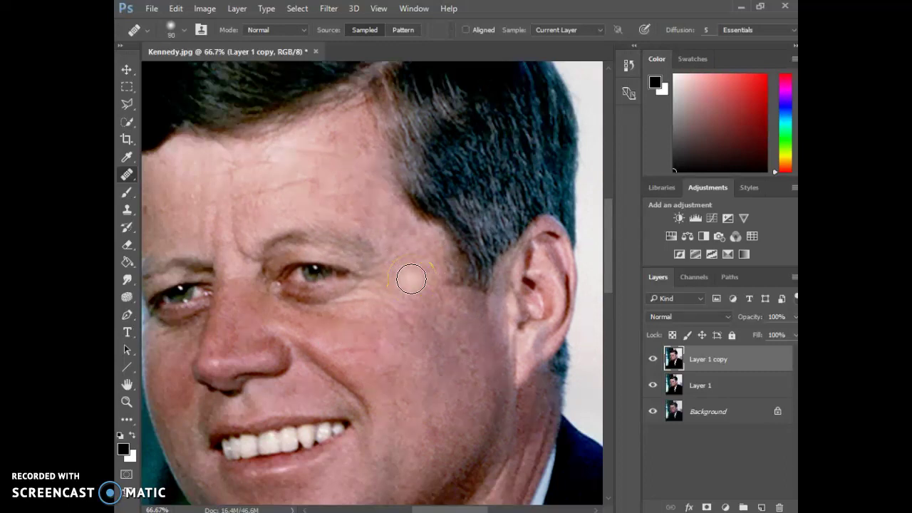